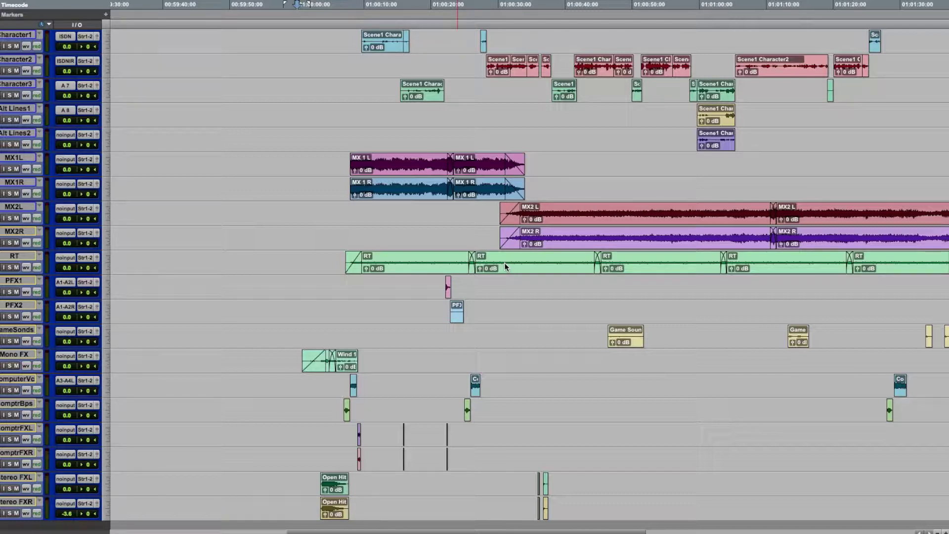
# Step: Compare the clip layout on the raw OMF tracks with the organised, named tracks along the timeline
pyautogui.hscroll(5, 504, 262)
pyautogui.click(552, 209)
pyautogui.hscroll(-2, 552, 209)
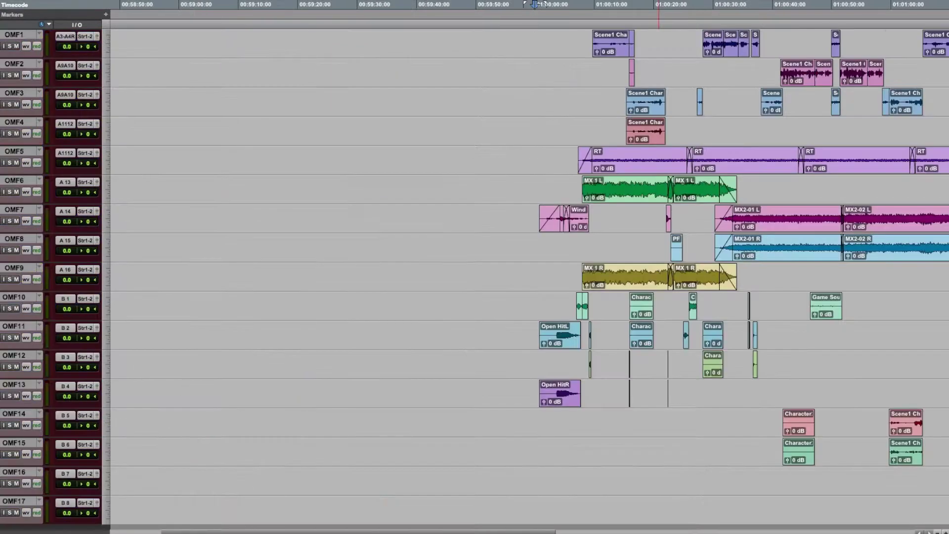
pyautogui.hscroll(4, 753, 231)
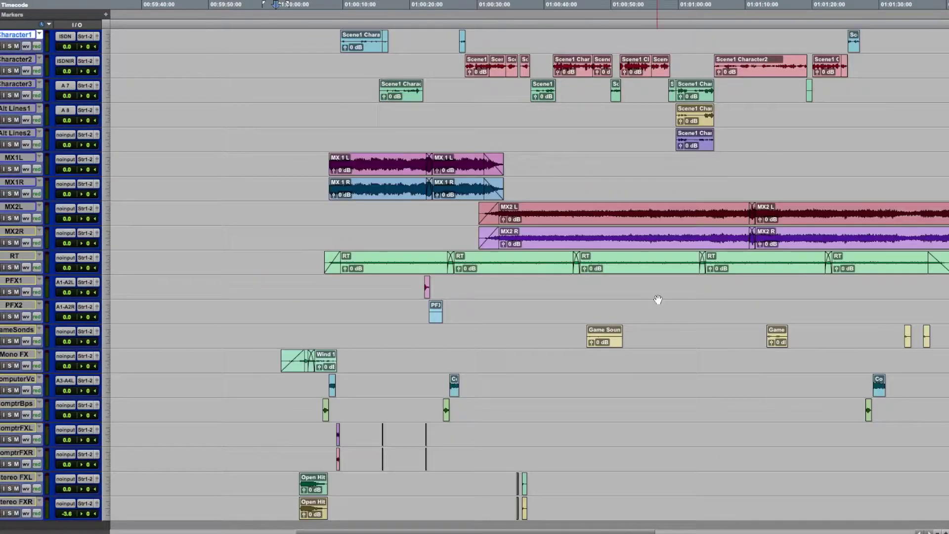
pyautogui.hscroll(3, 618, 250)
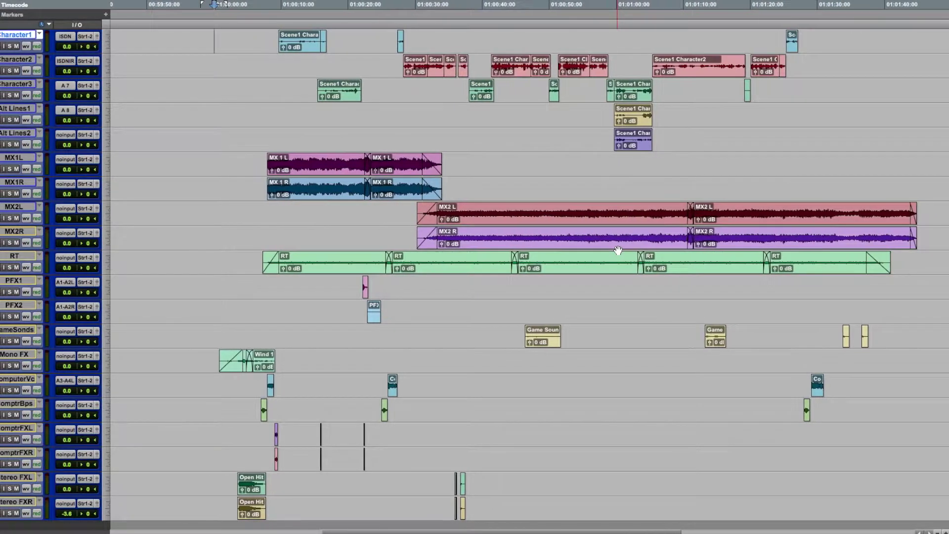
# Step: Move the edit cursor down track by track from Character1 to PFX2 to review the track order
pyautogui.press('space')
pyautogui.press(';')
pyautogui.press(';')
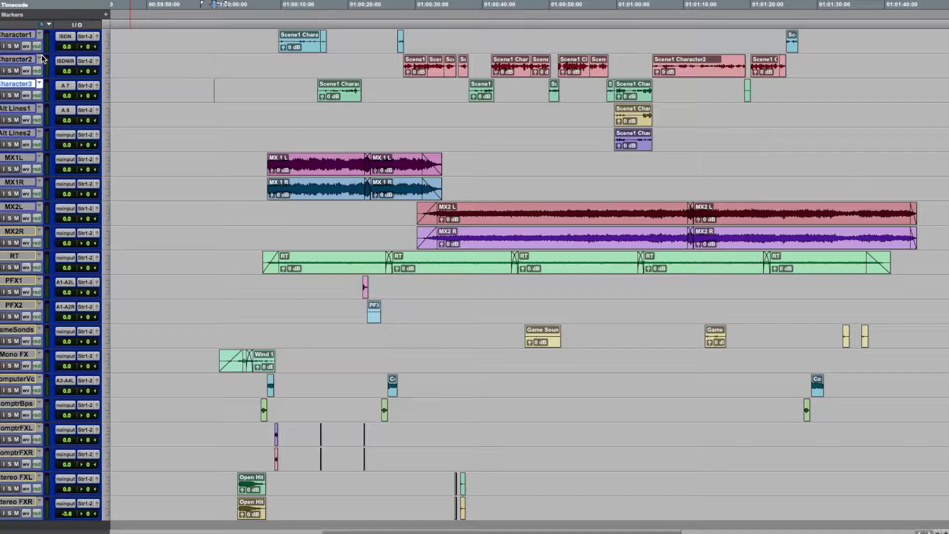
pyautogui.press(';')
pyautogui.press(';')
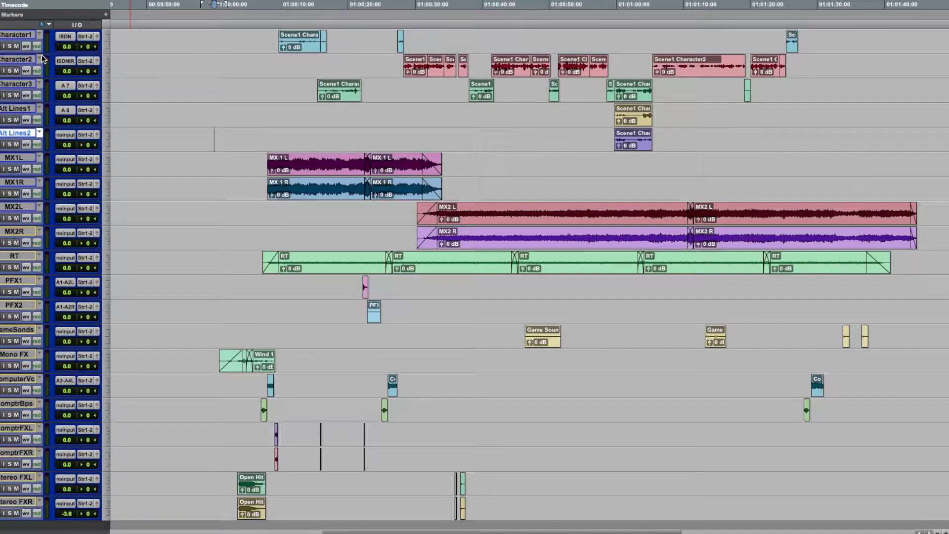
pyautogui.press(';')
pyautogui.press(';')
pyautogui.press(';')
pyautogui.press(';')
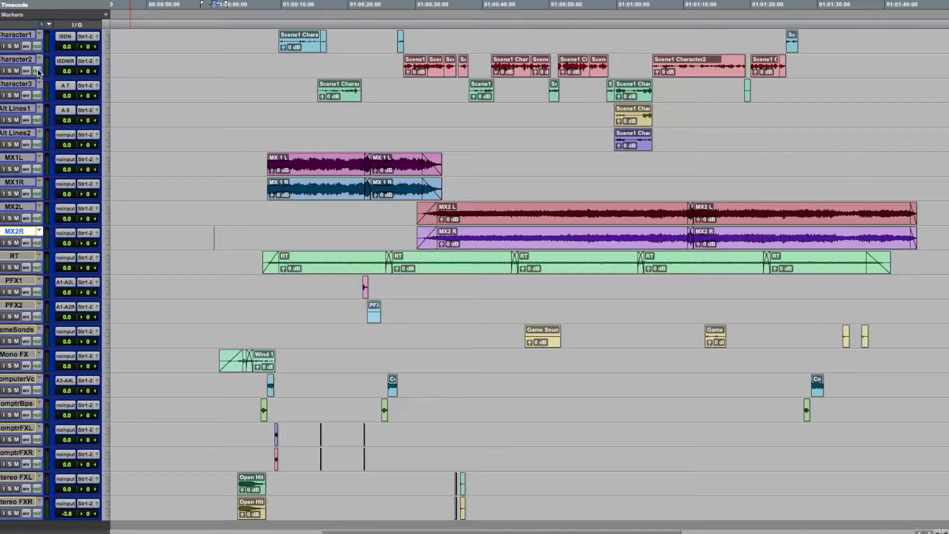
pyautogui.press(';')
pyautogui.press(';')
pyautogui.press(';')
pyautogui.press(';')
pyautogui.press(';')
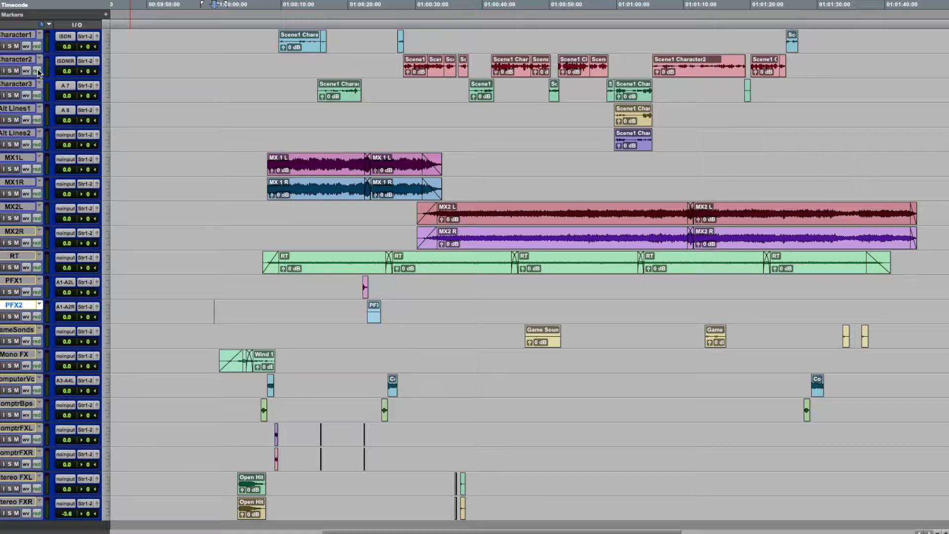
# Step: Place the edit cursor across Character1, Character2 and Character3 just before the first dialogue clip and enlarge those three tracks
pyautogui.keyDown('alt'); pyautogui.click(12, 37); pyautogui.keyUp('alt')
pyautogui.keyDown('alt'); pyautogui.click(13, 38); pyautogui.keyUp('alt')
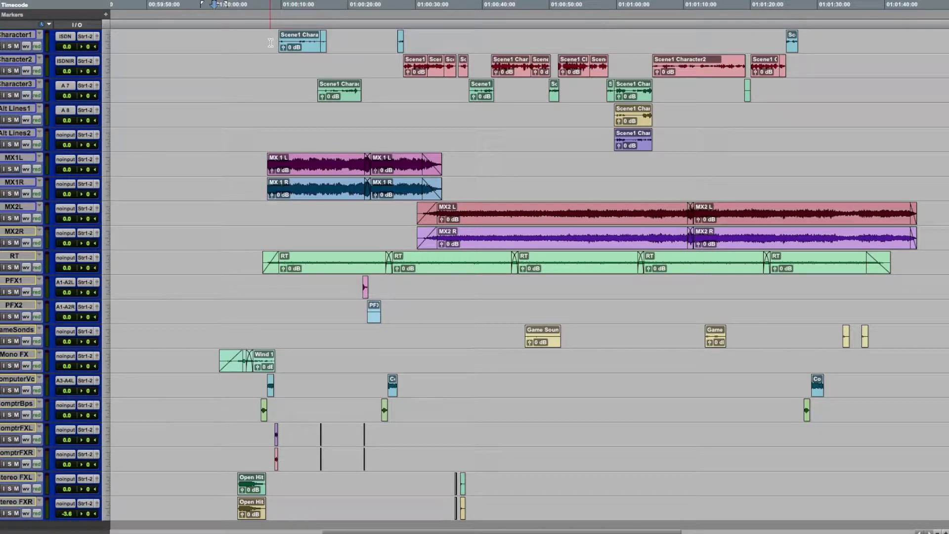
pyautogui.moveTo(271, 43); pyautogui.dragTo(272, 87)
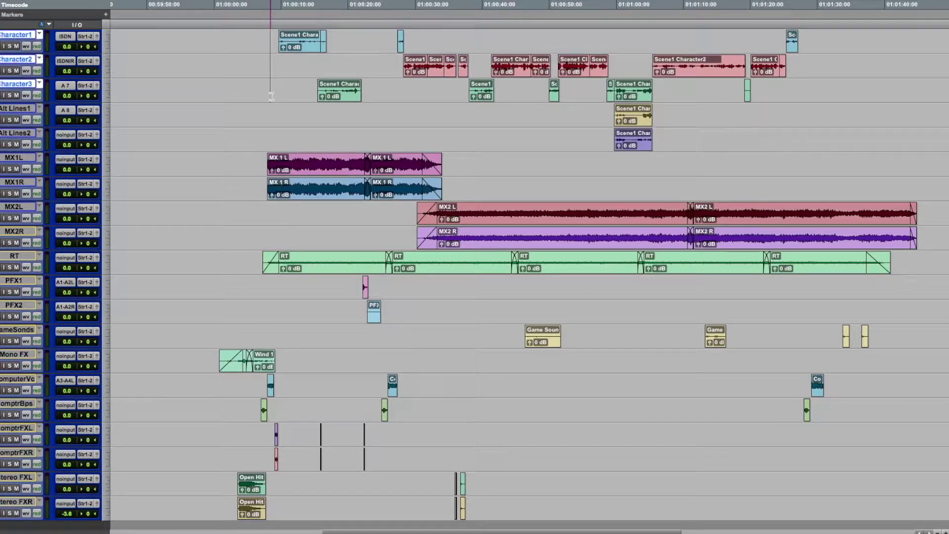
pyautogui.hotkey('ctrl', 'Up')
pyautogui.hotkey('ctrl', 'Up')
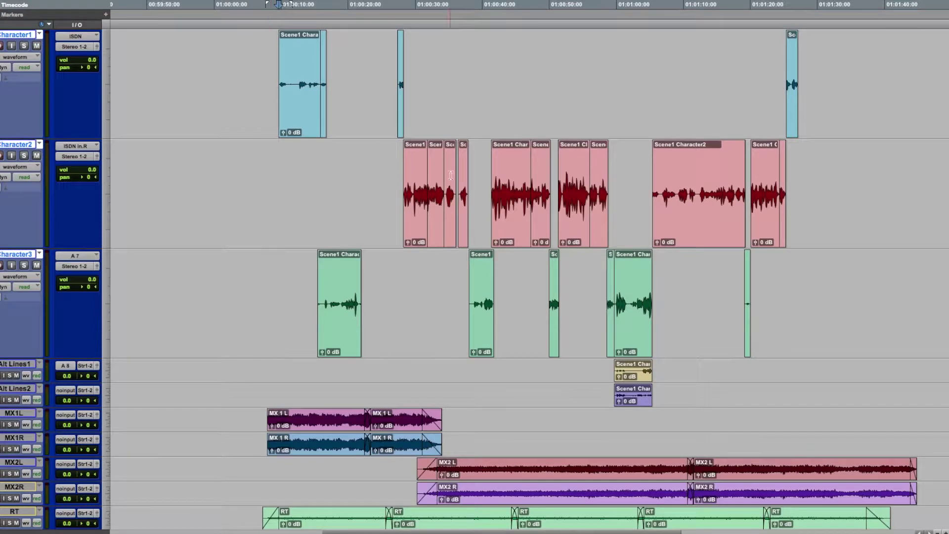
# Step: Zoom in on the timeline and waveforms to examine how the dialogue clips are split across the three Character tracks
pyautogui.press('super+bracketright')
pyautogui.press('super+bracketright')
pyautogui.press('super+bracketright')
pyautogui.press('super+alt+bracketright')
pyautogui.press('super+alt+bracketright')
pyautogui.hscroll(2, 563, 204)
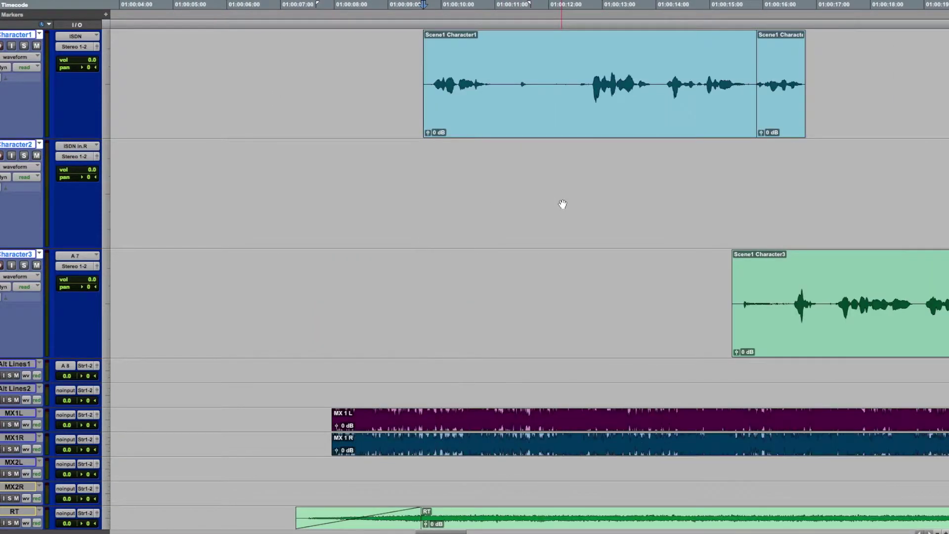
pyautogui.hscroll(4, 562, 204)
pyautogui.hscroll(2, 563, 204)
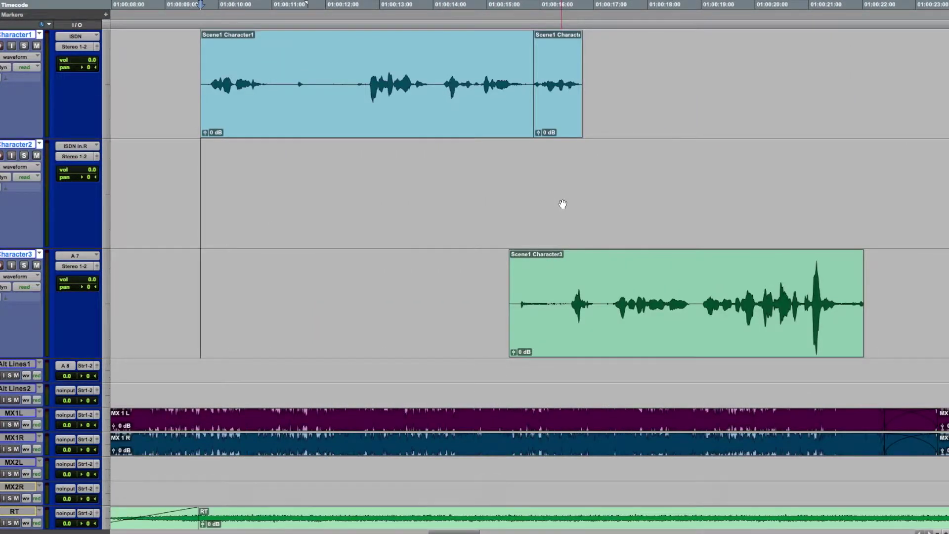
pyautogui.press('super+bracketleft')
pyautogui.hscroll(3, 563, 204)
pyautogui.click(794, 214)
pyautogui.hscroll(4, 794, 182)
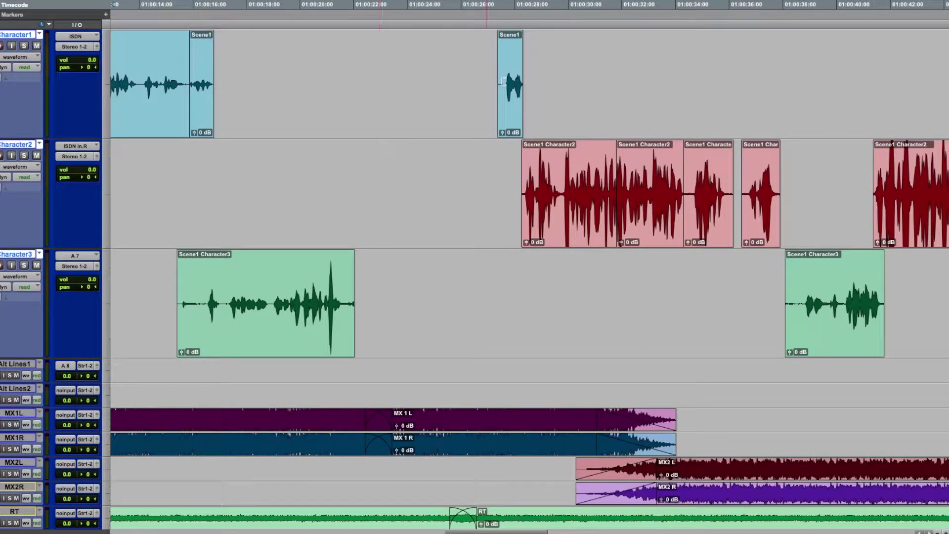
# Step: Select the first Character3 clip and zoom the timeline back out to show the whole scene's dialogue
pyautogui.click(282, 340)
pyautogui.hotkey('ctrl', ']')
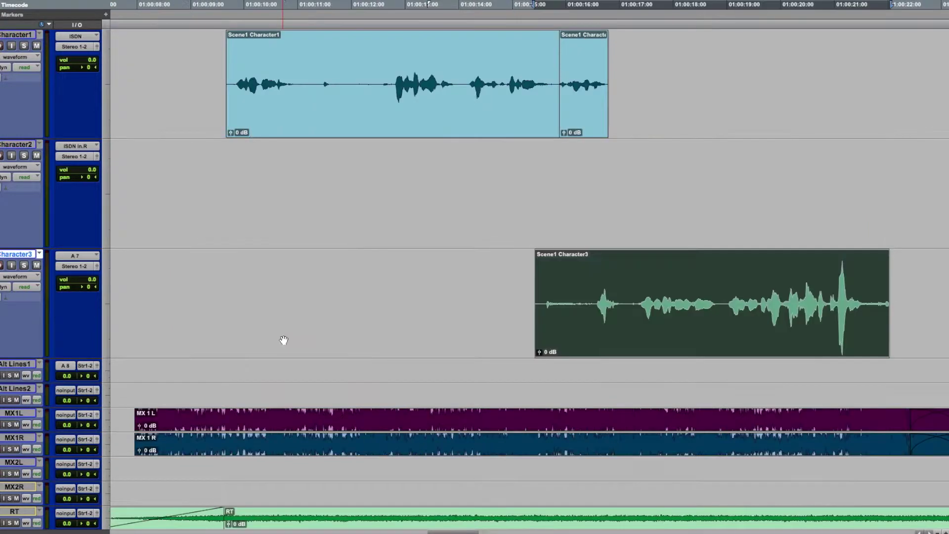
pyautogui.hotkey('ctrl', '[')
pyautogui.hotkey('ctrl', '[')
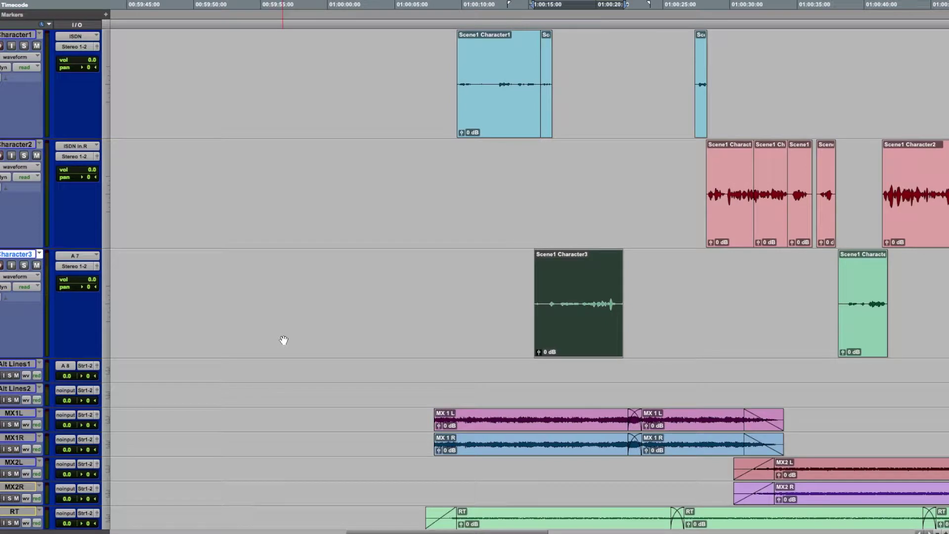
pyautogui.hotkey('ctrl', '[')
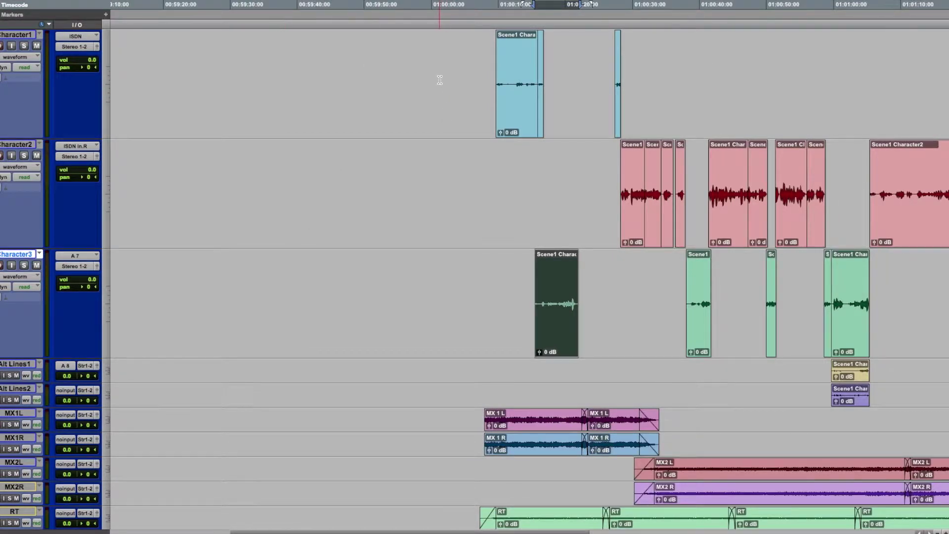
pyautogui.hscroll(5, 440, 80)
# Step: Select a short empty range before the dialogue across the three Character tracks and reduce their height to small
pyautogui.moveTo(220, 64); pyautogui.dragTo(209, 282)
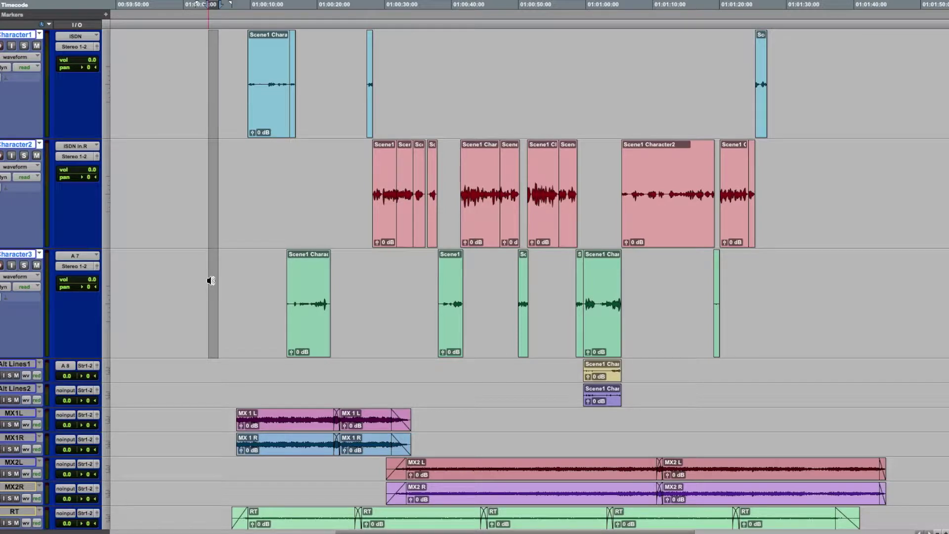
pyautogui.hotkey('ctrl', 'Down')
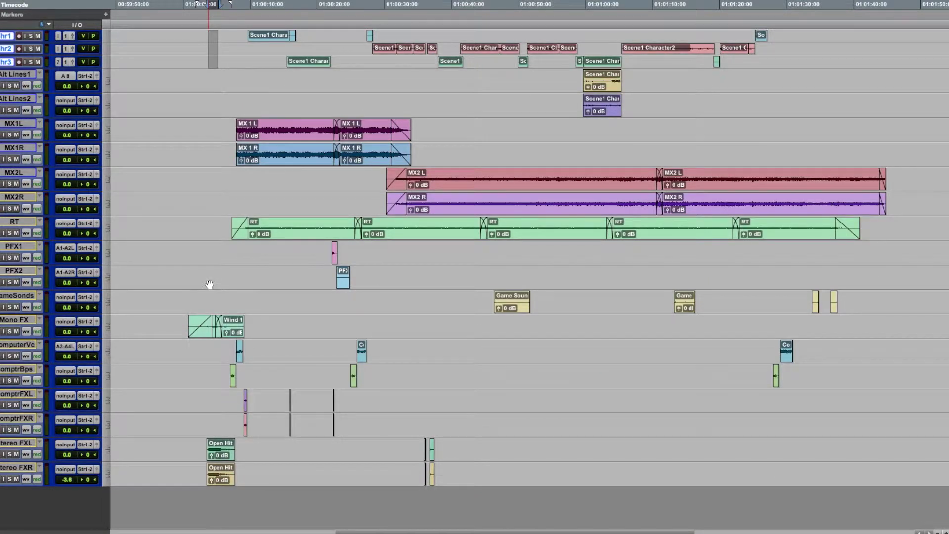
pyautogui.hotkey('ctrl', 'Up')
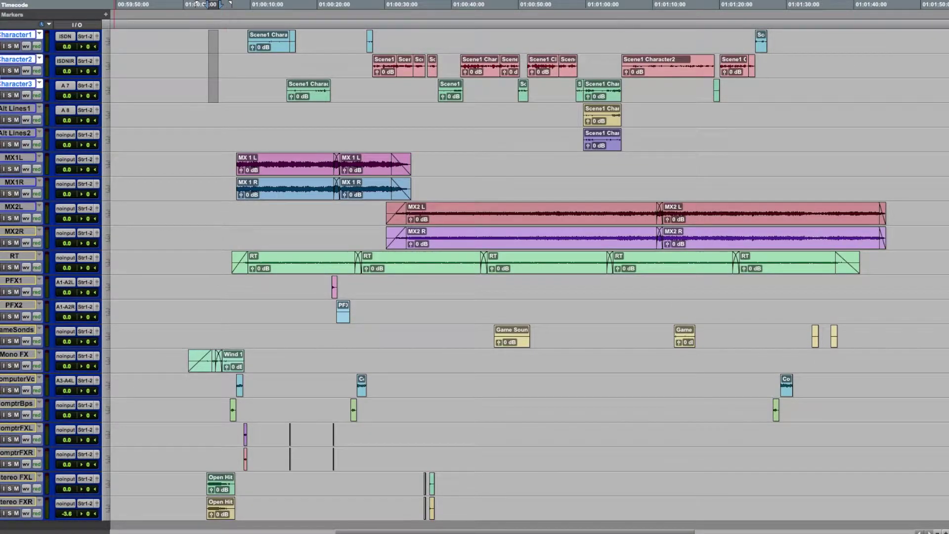
# Step: Place the edit cursor across MX1L and MX1R at the music's start and examine how the MX1 and MX2 clips overlap
pyautogui.click(233, 161)
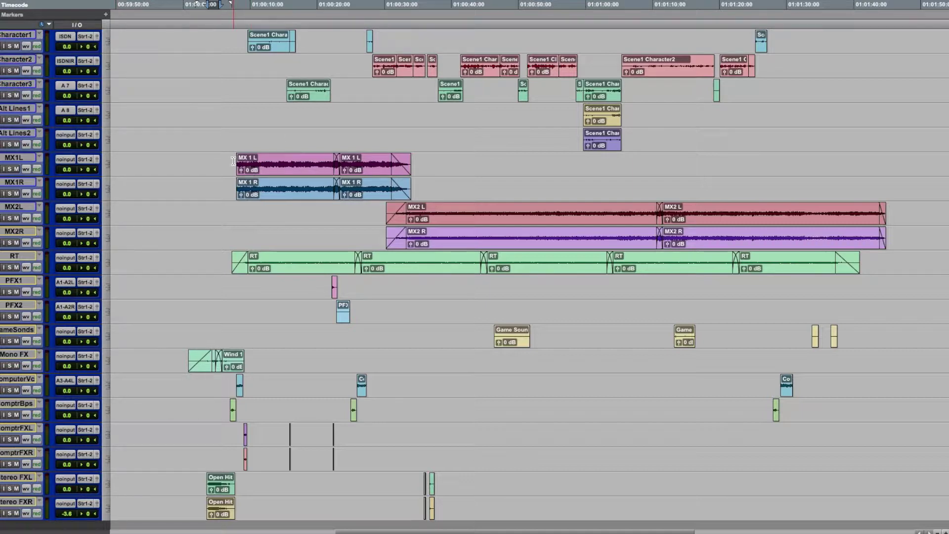
pyautogui.moveTo(233, 161); pyautogui.dragTo(233, 195)
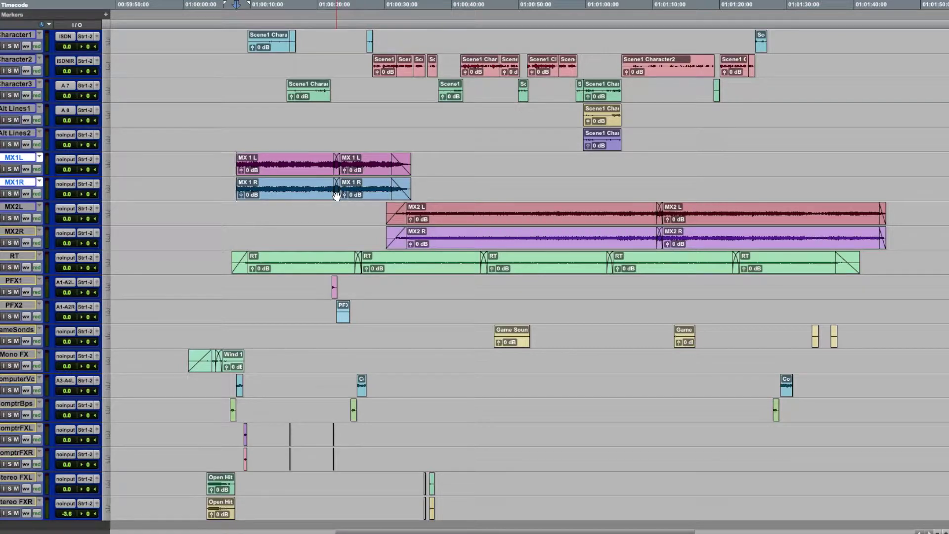
pyautogui.scroll(2, 341, 193)
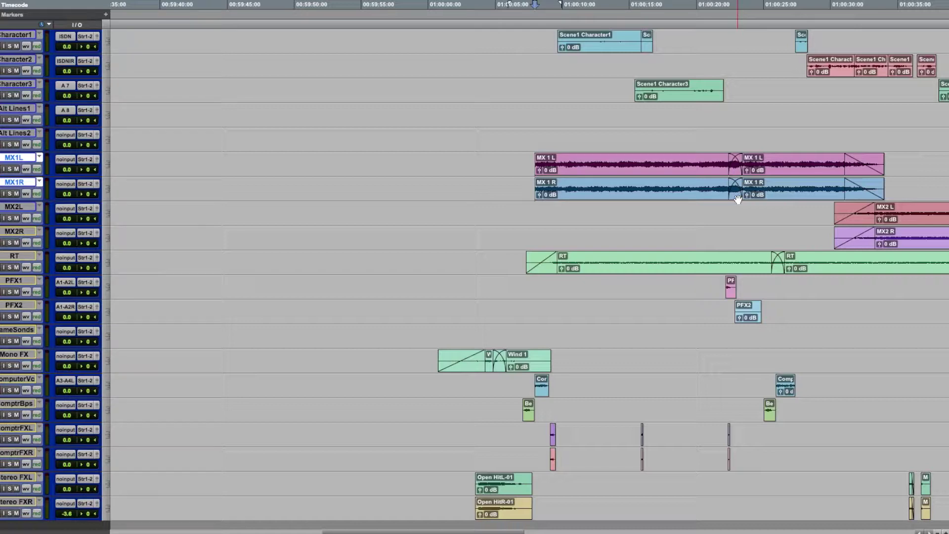
pyautogui.scroll(-1, 737, 200)
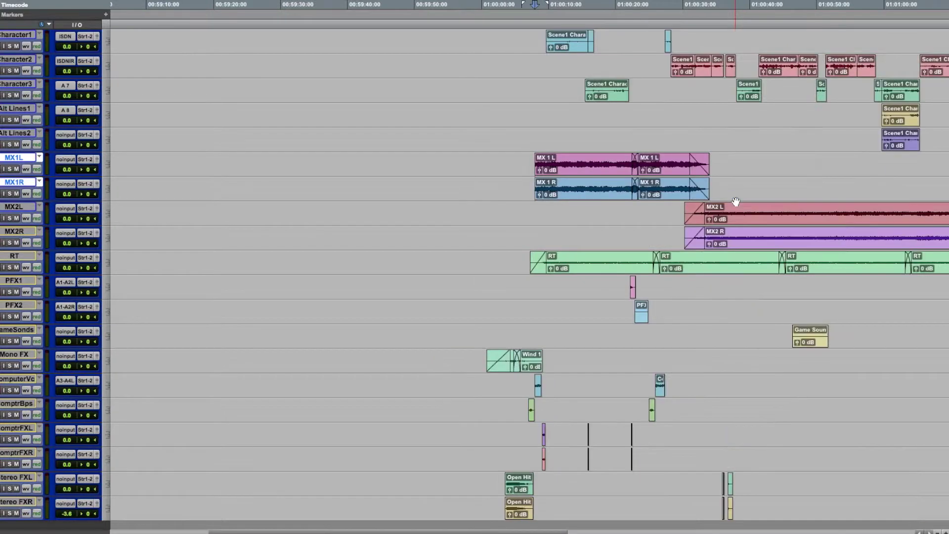
pyautogui.hscroll(3, 735, 201)
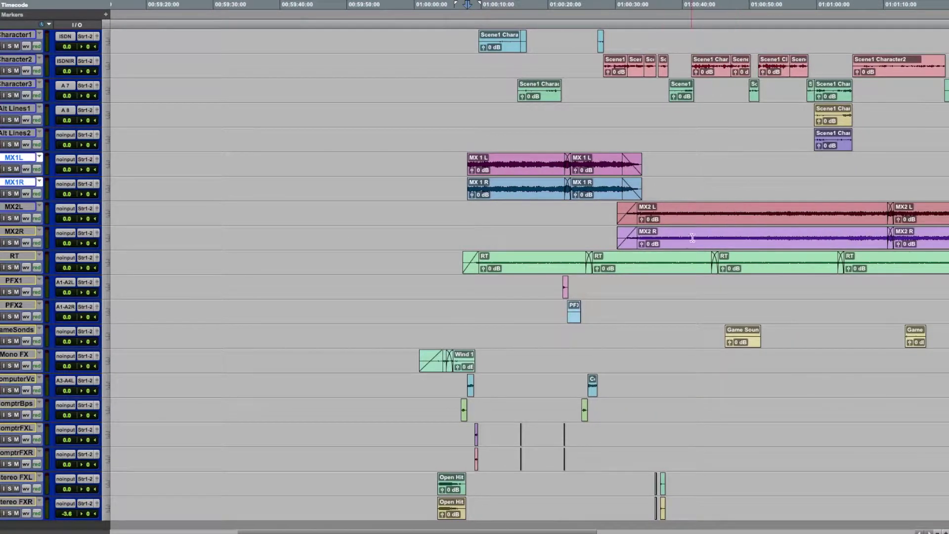
pyautogui.hscroll(7, 725, 233)
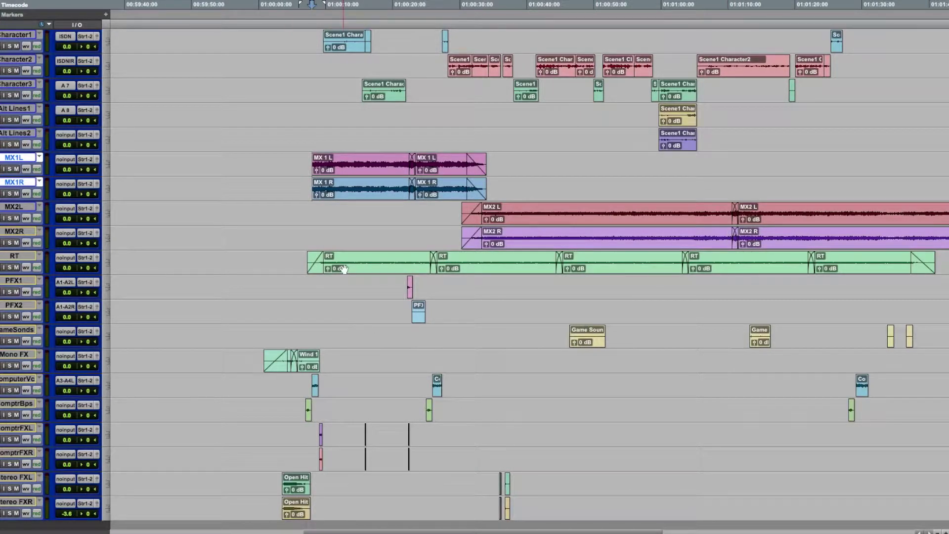
pyautogui.hscroll(1, 347, 272)
pyautogui.hscroll(1, 347, 271)
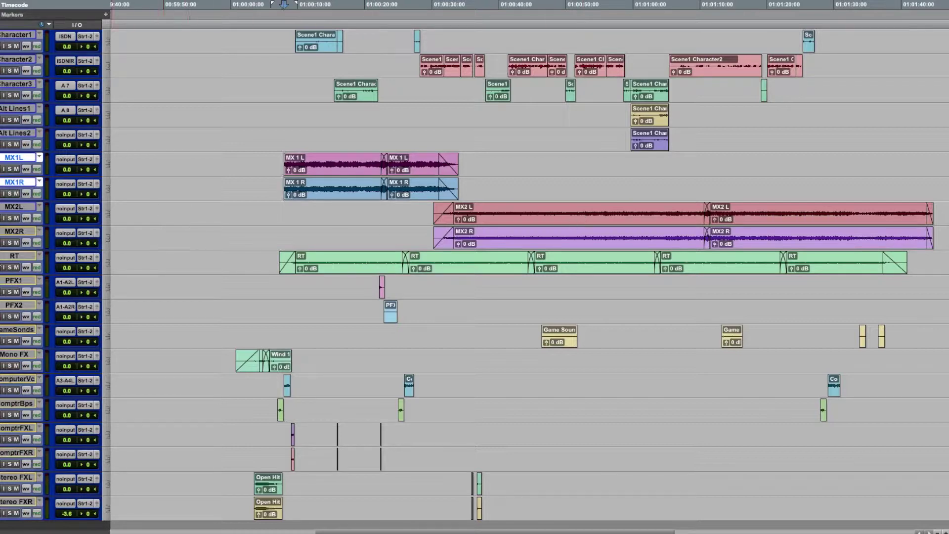
# Step: Select the RT, PFX2 and GameSonds tracks in turn to review the room tone and effects clips
pyautogui.moveTo(14, 256); pyautogui.dragTo(40, 251)
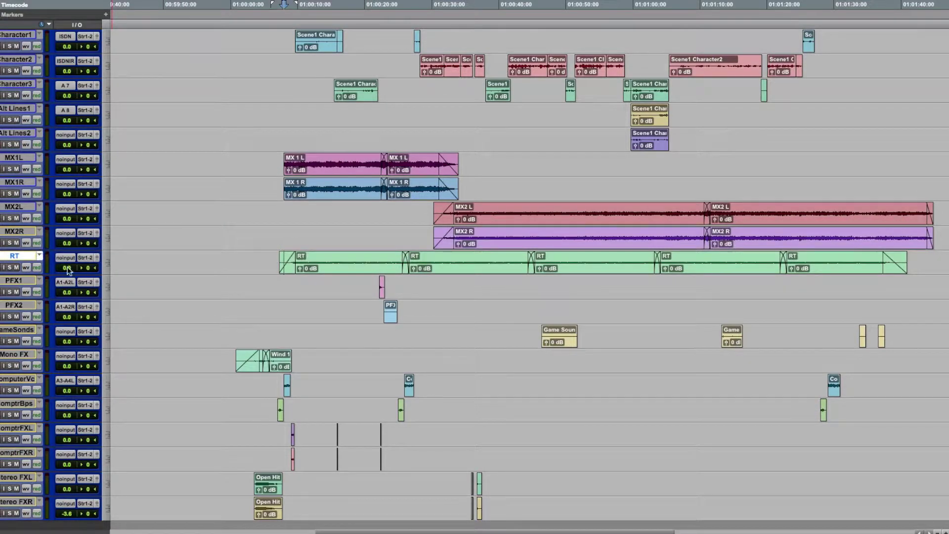
pyautogui.hscroll(2, 493, 276)
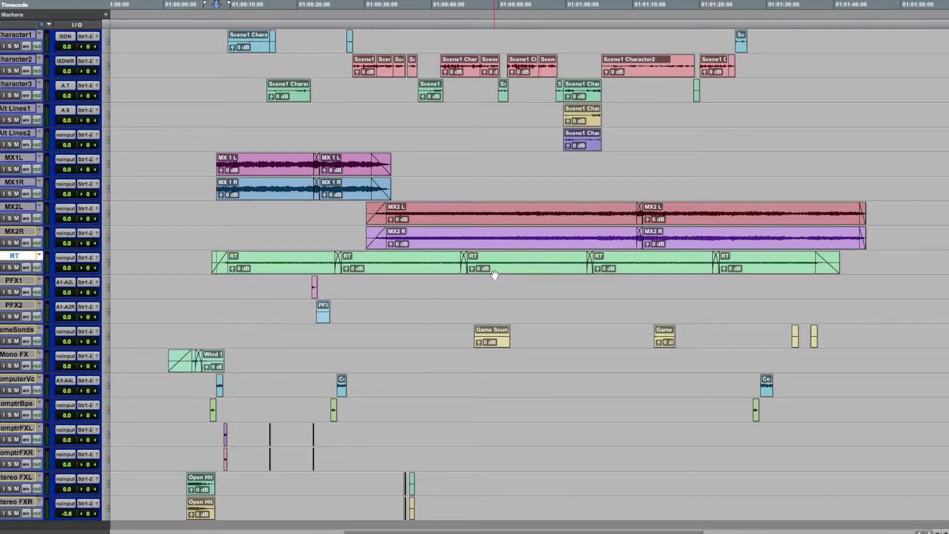
pyautogui.click(293, 287)
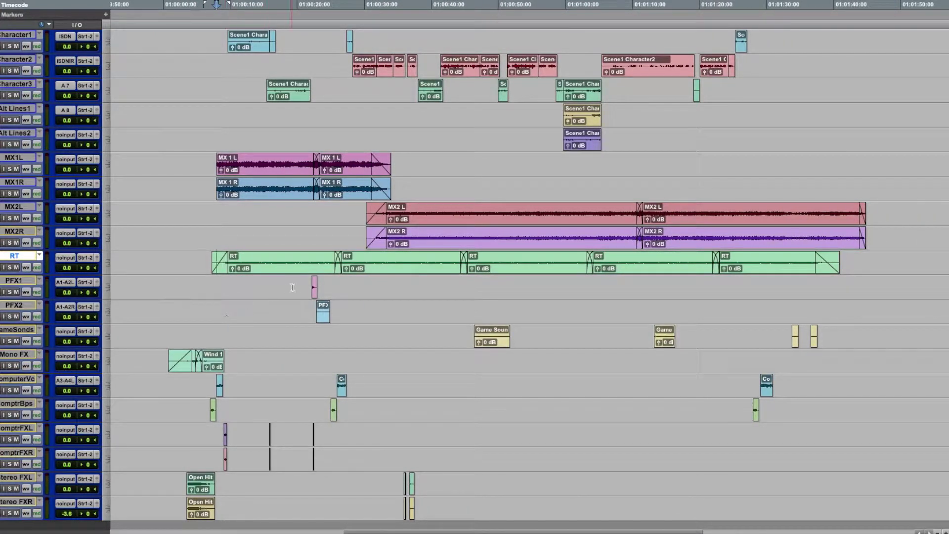
pyautogui.click(28, 283)
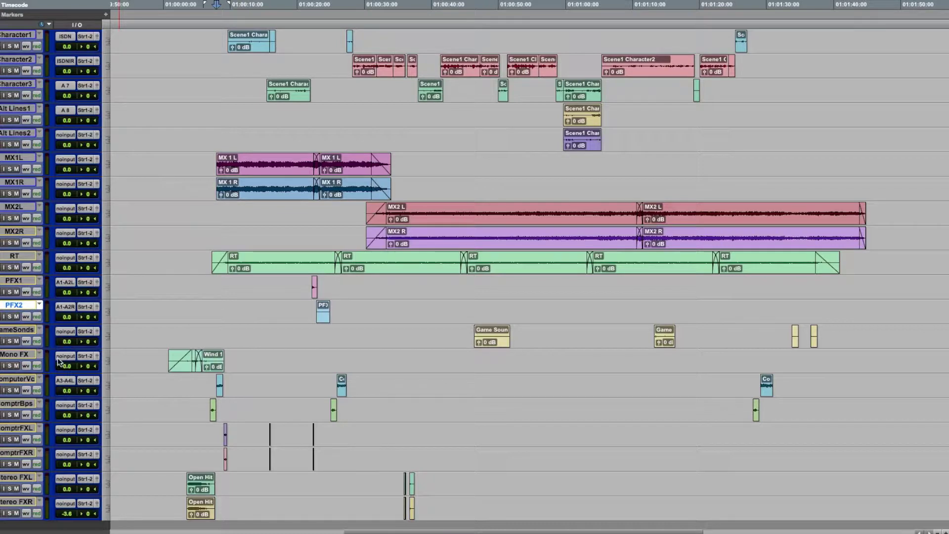
pyautogui.click(26, 331)
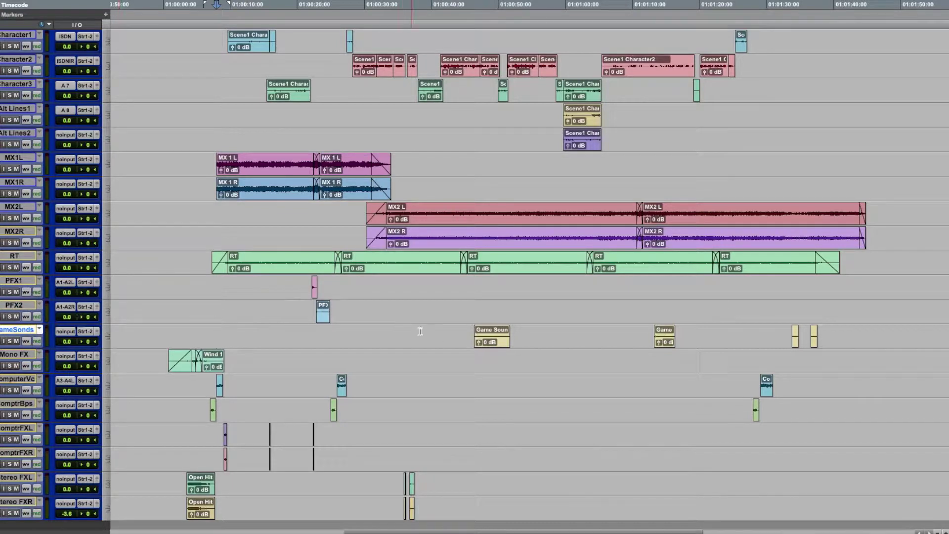
# Step: Place the edit cursor at the first Game Sound clip's start and move it down through Mono FX to ComputerVc
pyautogui.click(465, 341)
pyautogui.click(467, 333)
pyautogui.click(449, 333)
pyautogui.click(425, 355)
pyautogui.click(438, 345)
pyautogui.press(';')
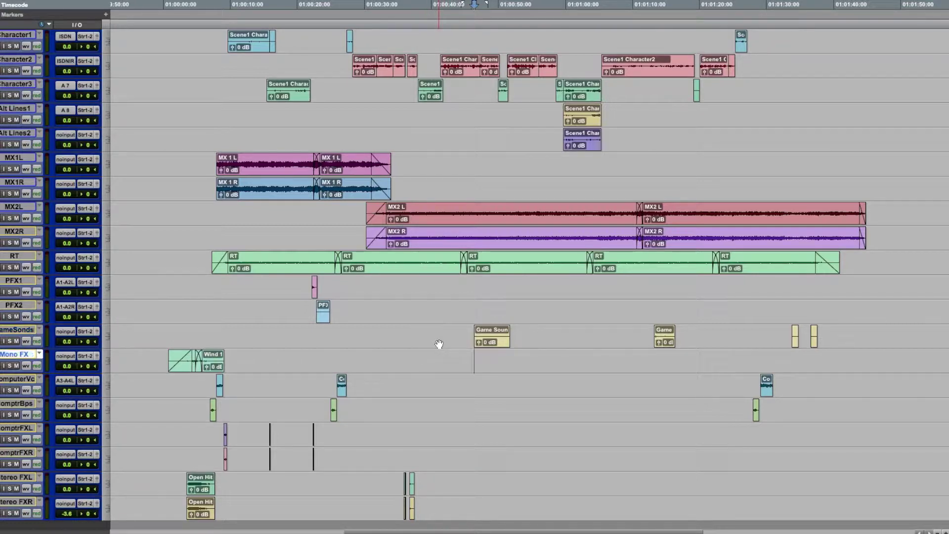
pyautogui.click(439, 344)
pyautogui.press(';')
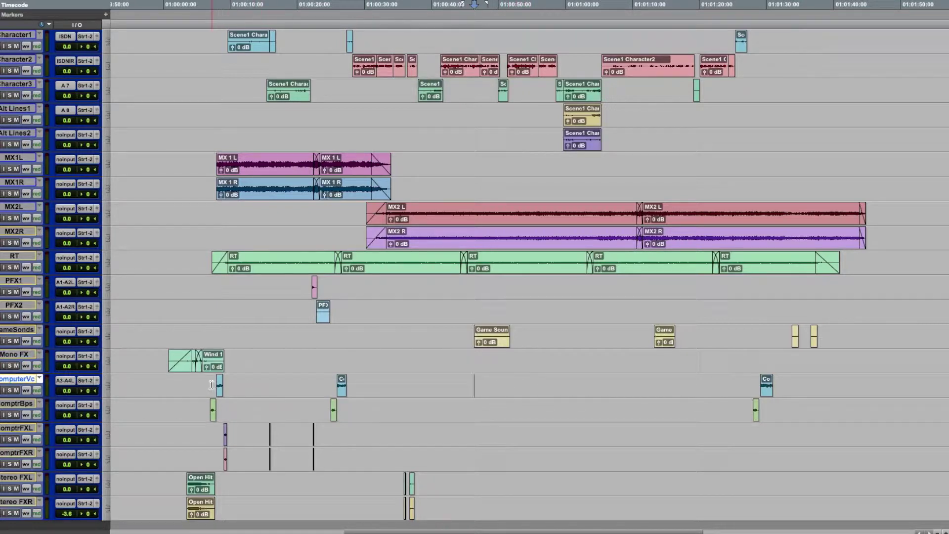
# Step: Place the edit cursor across the ComputerVc and ComptrBps tracks before their first clips and enlarge both tracks
pyautogui.moveTo(205, 385); pyautogui.dragTo(203, 407)
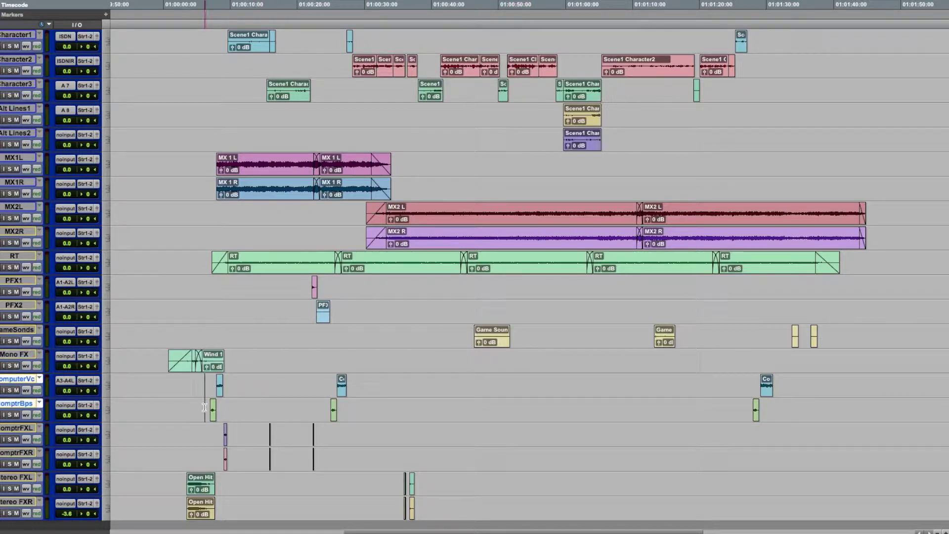
pyautogui.hotkey('ctrl', 'Up')
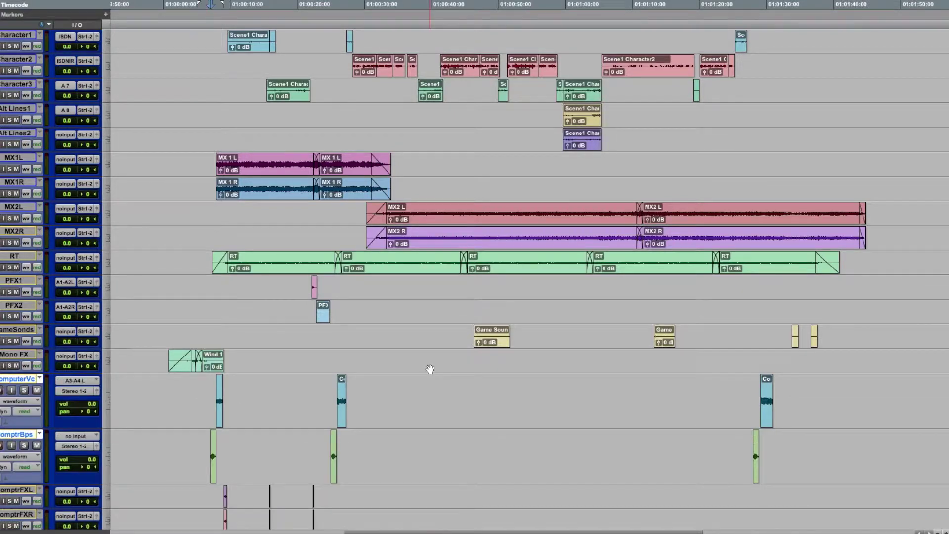
# Step: Step through the ComputerVc and ComptrBps tracks to examine each pair of beep and computer voice clips
pyautogui.hotkey('ctrl', ']')
pyautogui.hotkey('ctrl', ']')
pyautogui.hotkey('ctrl', ']')
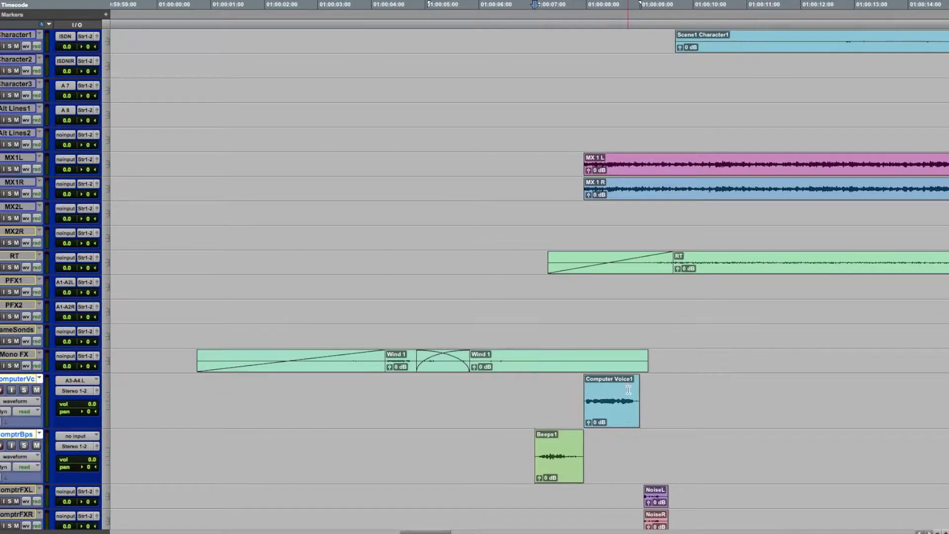
pyautogui.hscroll(3, 637, 445)
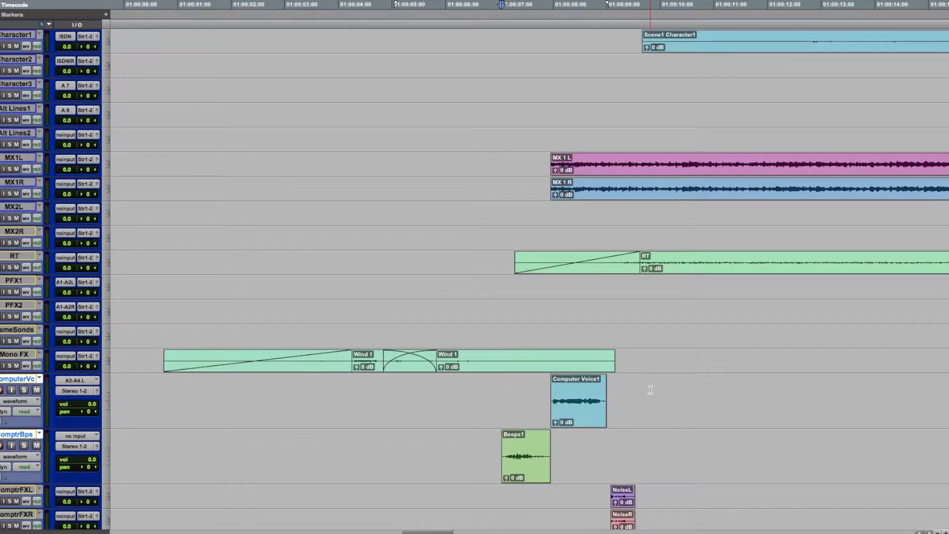
pyautogui.press('Tab')
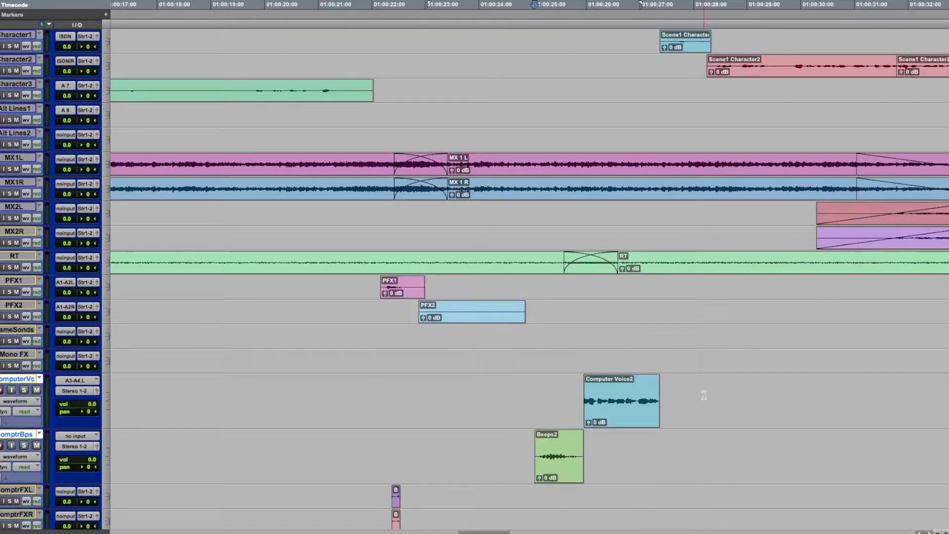
pyautogui.press('Tab')
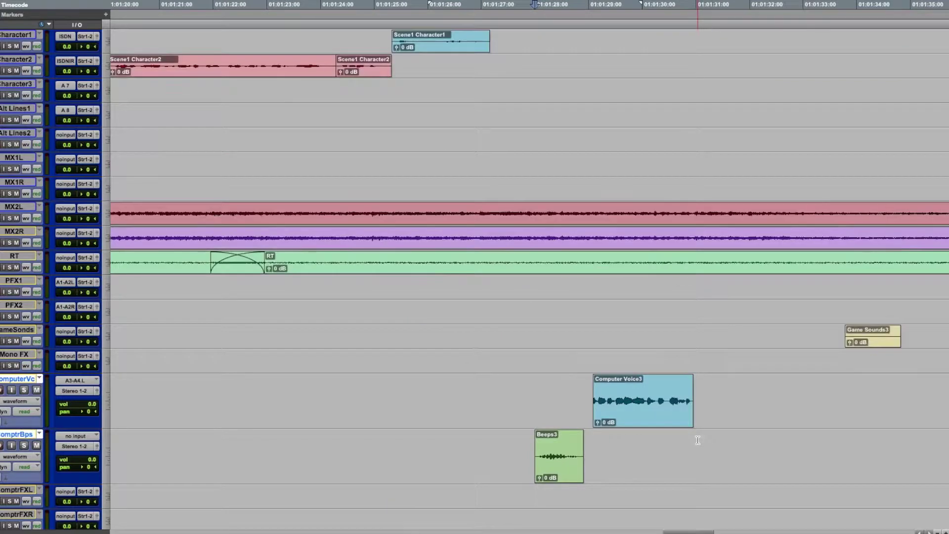
pyautogui.press('r')
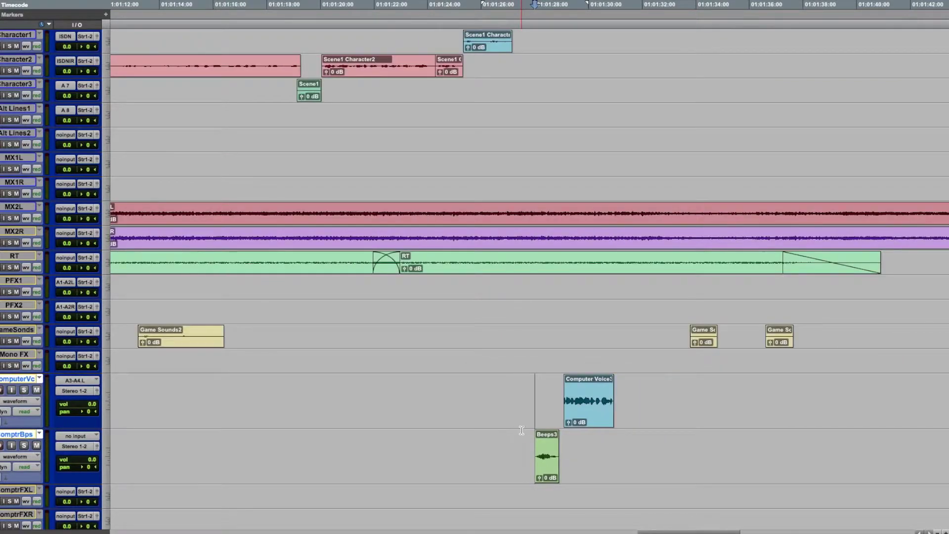
pyautogui.press('r')
pyautogui.press('r')
pyautogui.hscroll(-10, 521, 431)
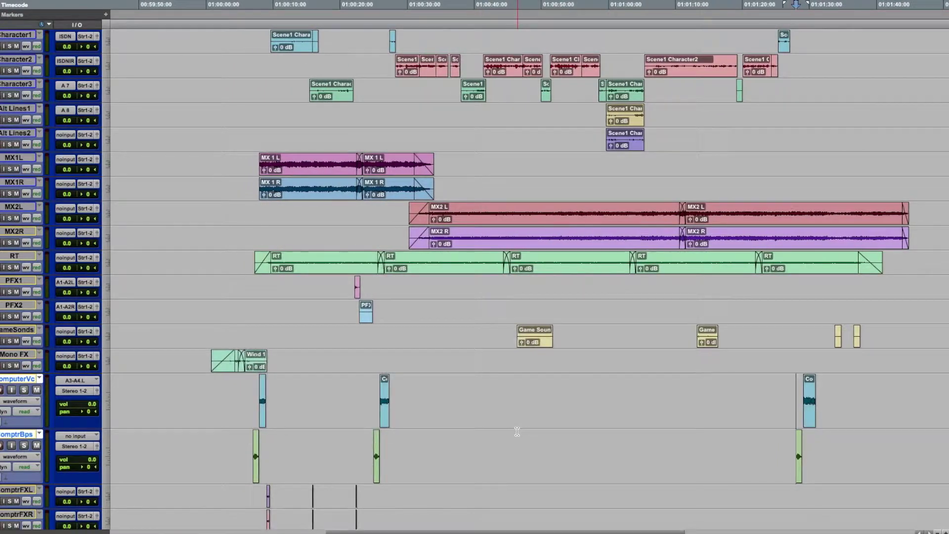
# Step: Return ComputerVc and ComptrBps to small height and place the edit cursor across ComptrFXL and ComptrFXR at the first Noise clips
pyautogui.hotkey('ctrl', 'Down')
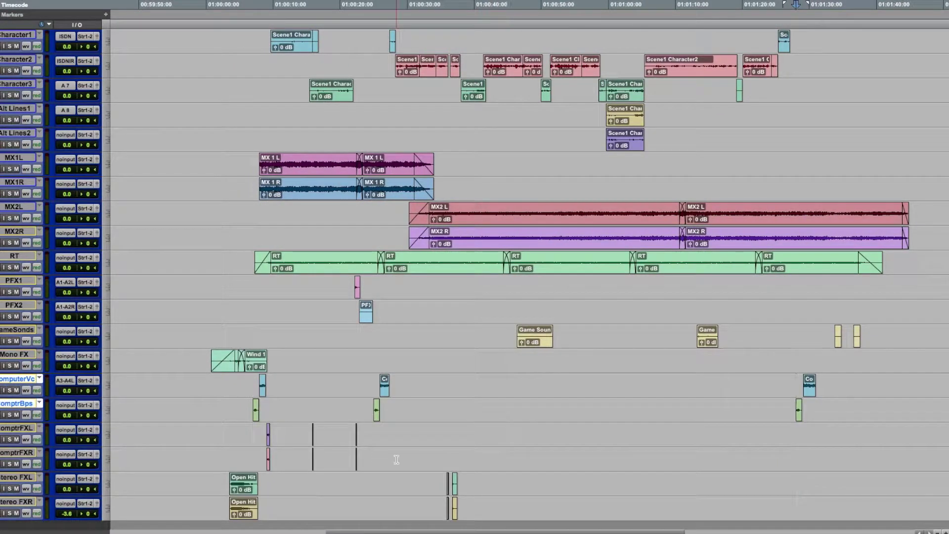
pyautogui.scroll(-2, 336, 467)
pyautogui.click(257, 384)
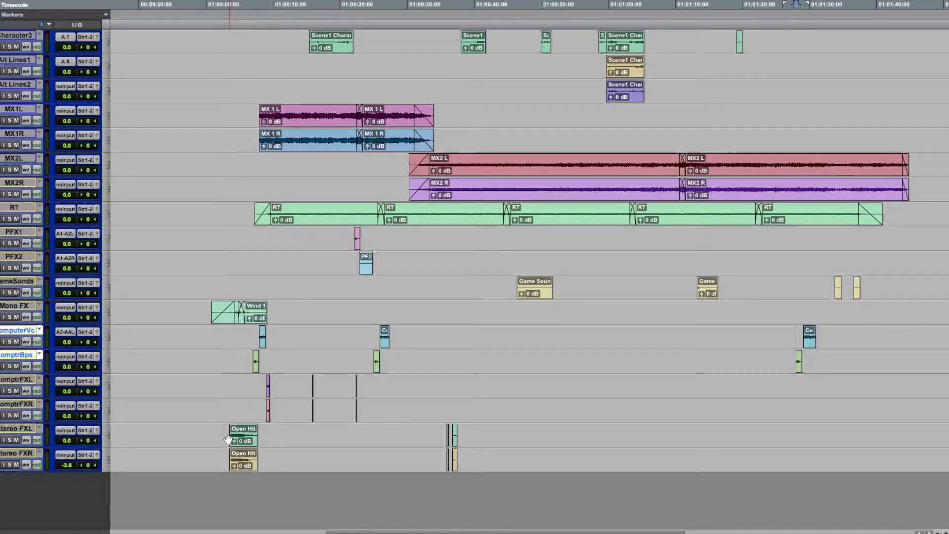
pyautogui.click(263, 389)
pyautogui.moveTo(261, 390); pyautogui.dragTo(267, 409)
# Step: Examine the paired left and right Noise, Blip1 and Blip2 clips along ComptrFXL and ComptrFXR
pyautogui.hotkey('ctrl', ']')
pyautogui.hotkey('ctrl', ']')
pyautogui.hotkey('ctrl', ']')
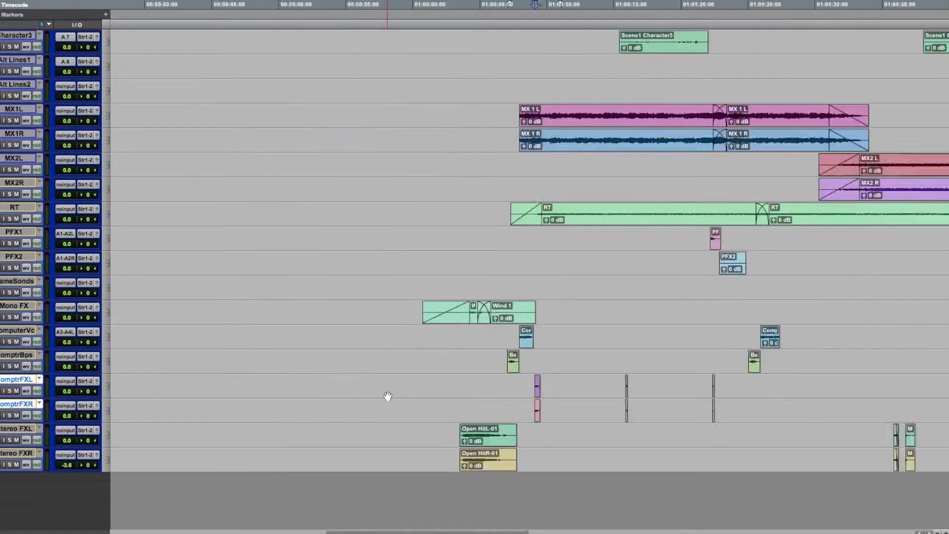
pyautogui.hscroll(10, 602, 411)
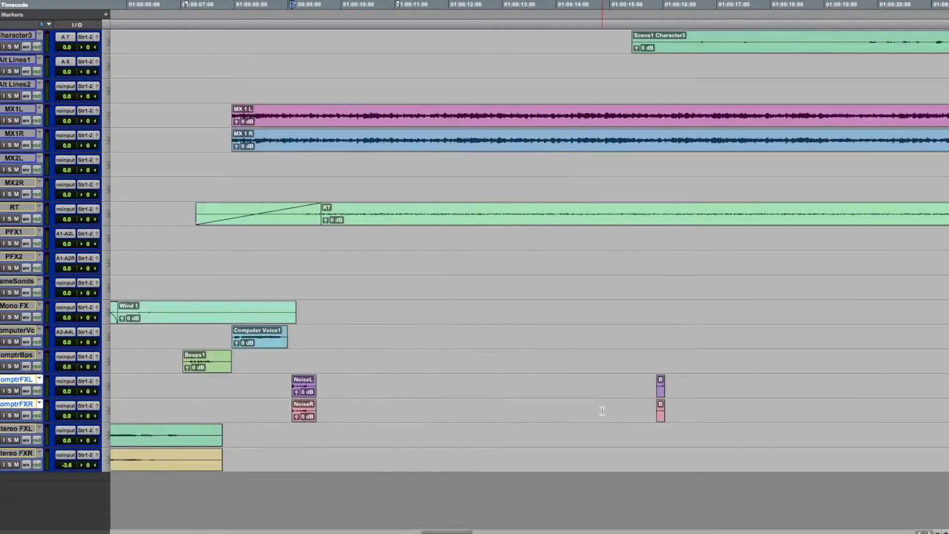
pyautogui.hotkey('ctrl', ']')
pyautogui.hotkey('ctrl', ']')
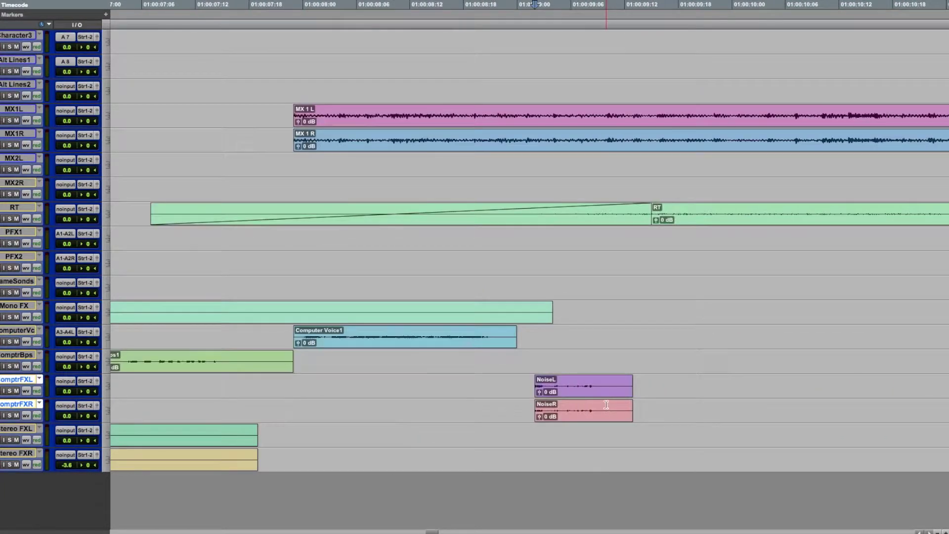
pyautogui.click(650, 384)
pyautogui.hscroll(15, 650, 384)
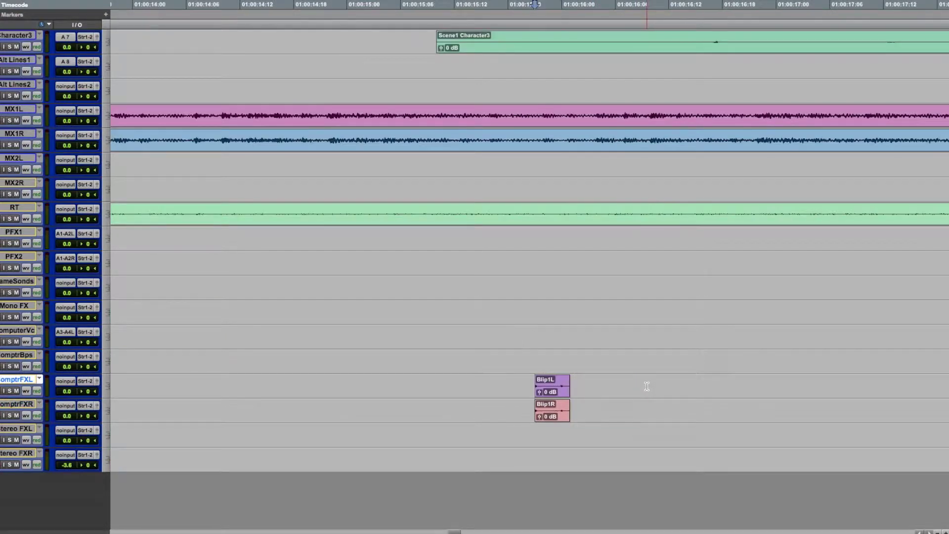
pyautogui.hscroll(12, 646, 388)
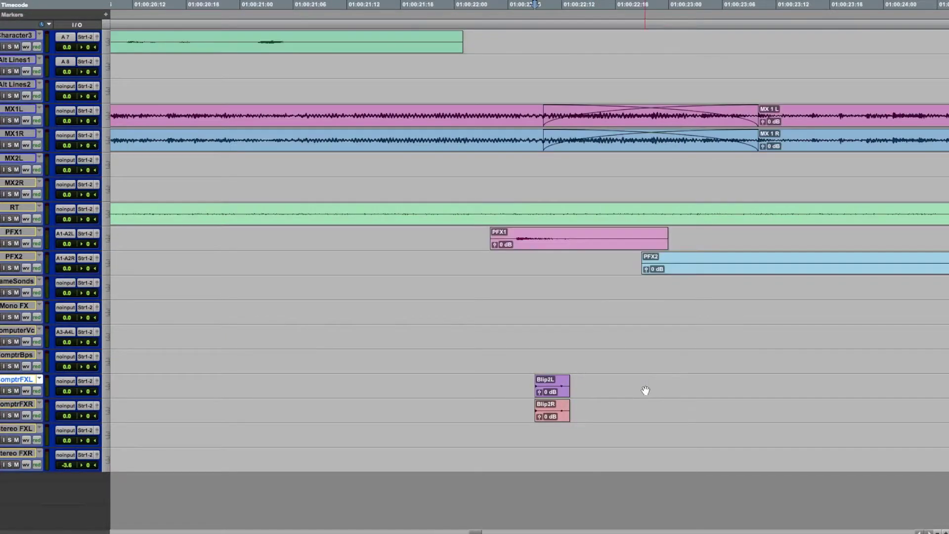
# Step: Select the Open Hit clips on Stereo FXL and Stereo FXR and enlarge both tracks to examine the waveforms
pyautogui.hotkey('ctrl', '[')
pyautogui.hotkey('ctrl', '[')
pyautogui.hotkey('ctrl', '[')
pyautogui.hotkey('ctrl', '[')
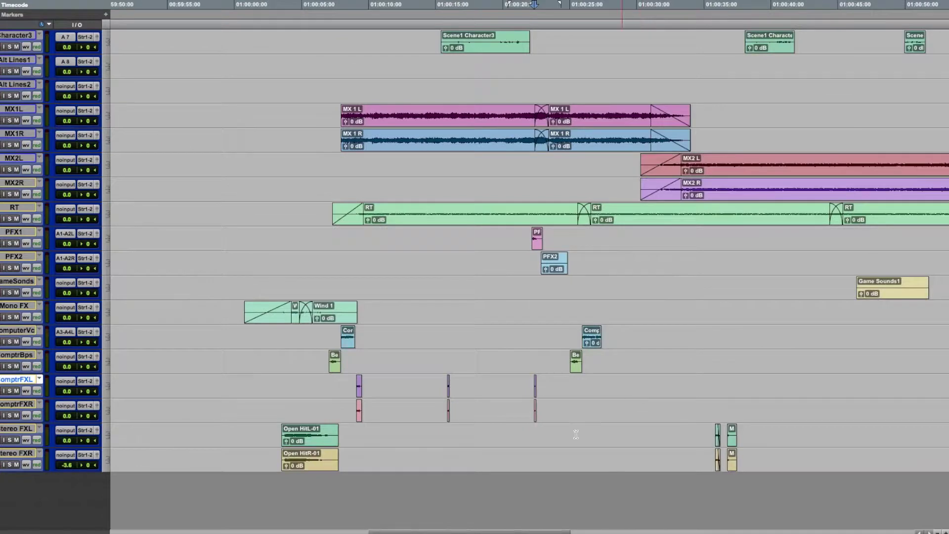
pyautogui.click(317, 443)
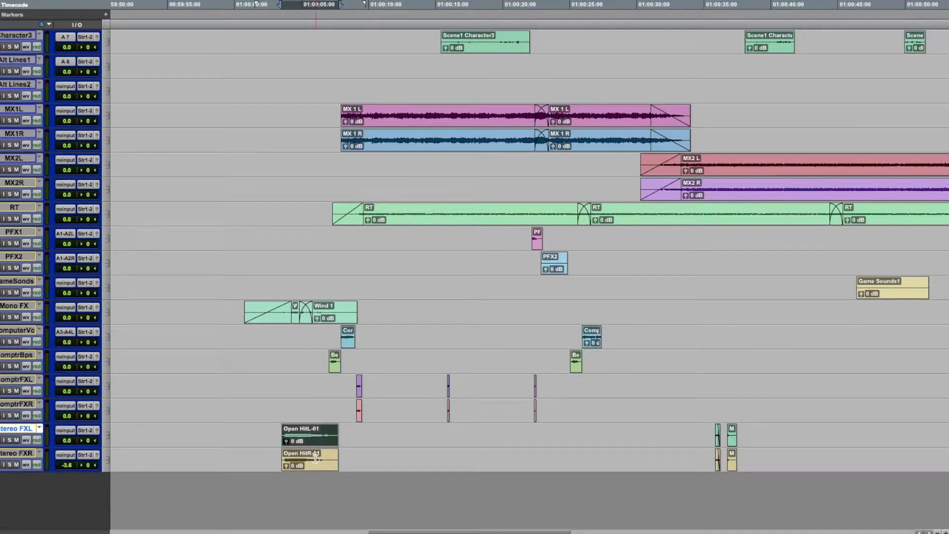
pyautogui.keyDown('shift'); pyautogui.click(316, 464); pyautogui.keyUp('shift')
pyautogui.hotkey('ctrl', ']')
pyautogui.hotkey('ctrl', ']')
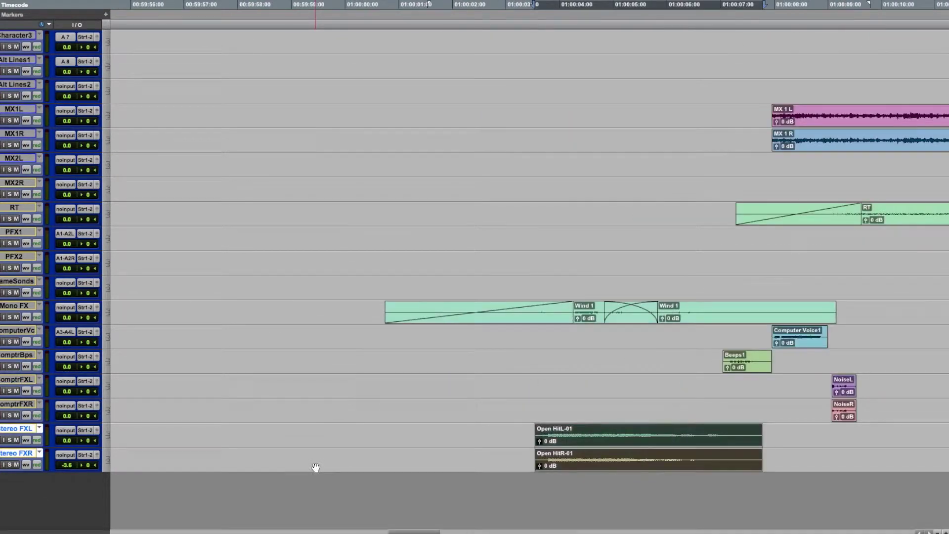
pyautogui.hotkey('ctrl', 'Up')
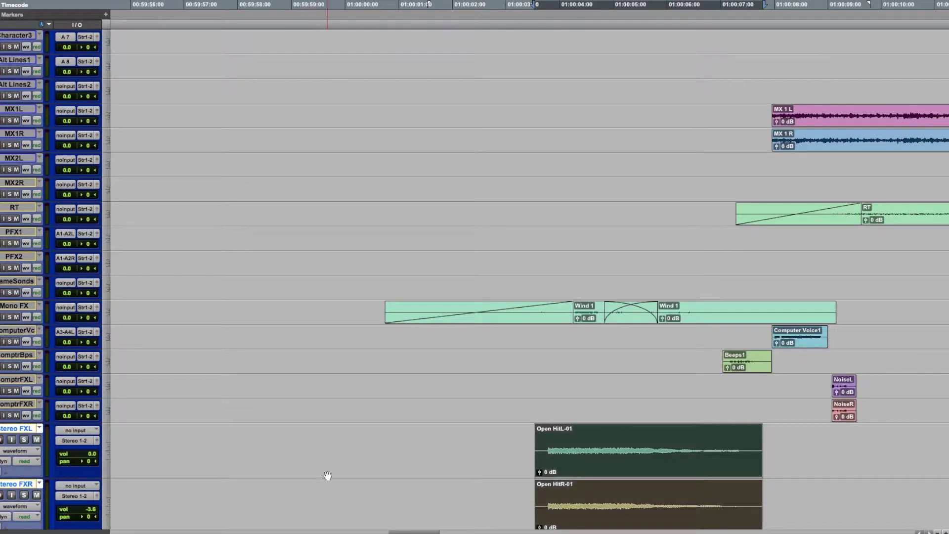
pyautogui.scroll(-1, 391, 413)
pyautogui.hotkey('ctrl', '[')
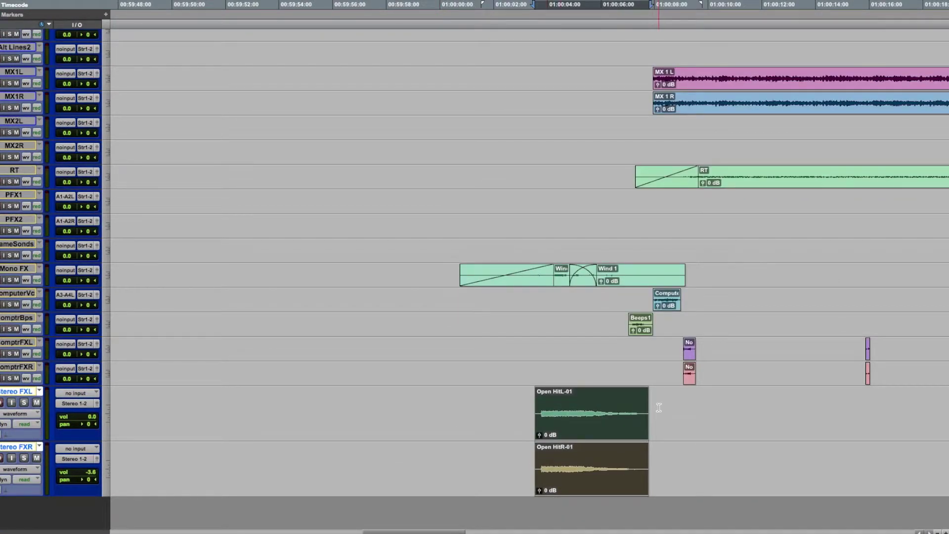
# Step: Move the edit cursor to the Menu Open clip on Stereo FXL and magnify the waveforms of the Menu Open and Menu Close clips
pyautogui.click(659, 408)
pyautogui.press('Tab')
pyautogui.hotkey('ctrl', ']')
pyautogui.hotkey('ctrl', ']')
pyautogui.hotkey('ctrl', ']')
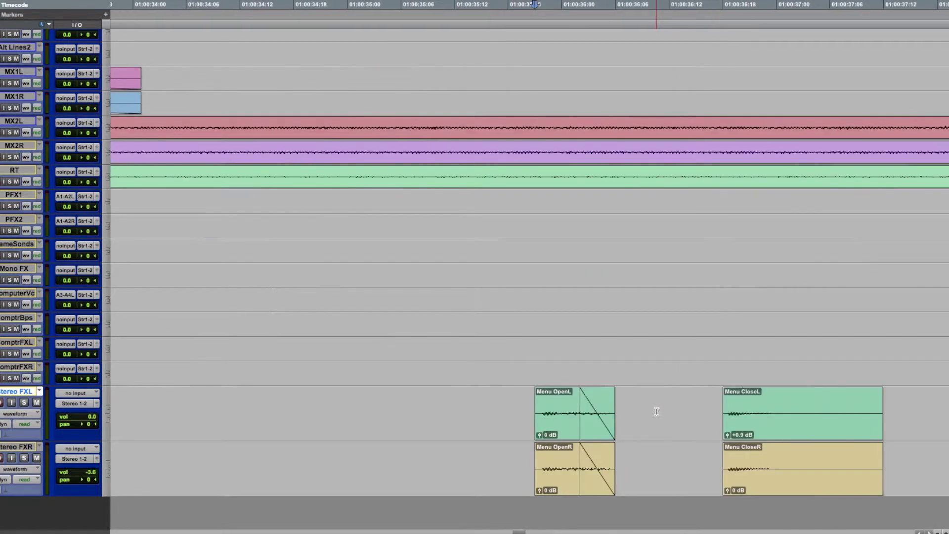
pyautogui.hotkey('ctrl', 'alt', ']')
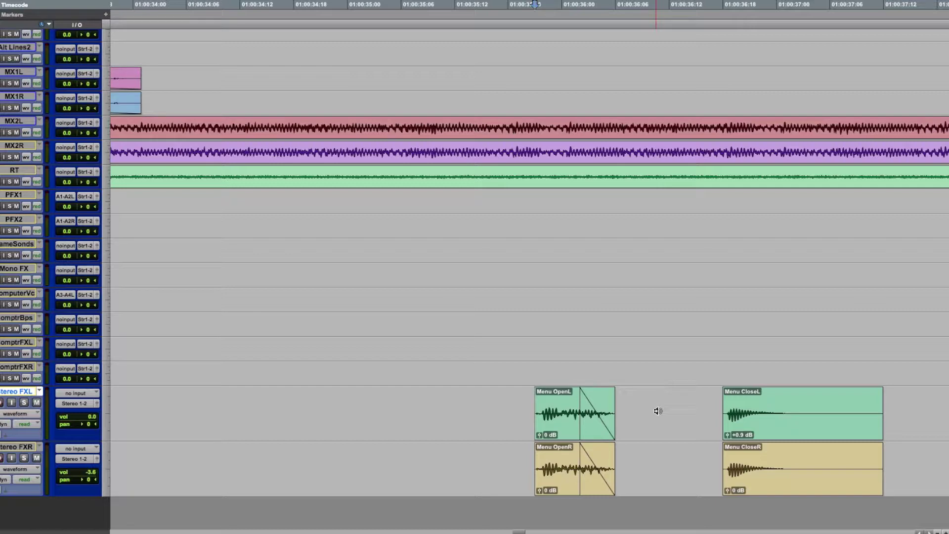
# Step: Return the Stereo FX tracks to small height and look over the whole organised session from dialogue to effects
pyautogui.hotkey('ctrl', 'Down')
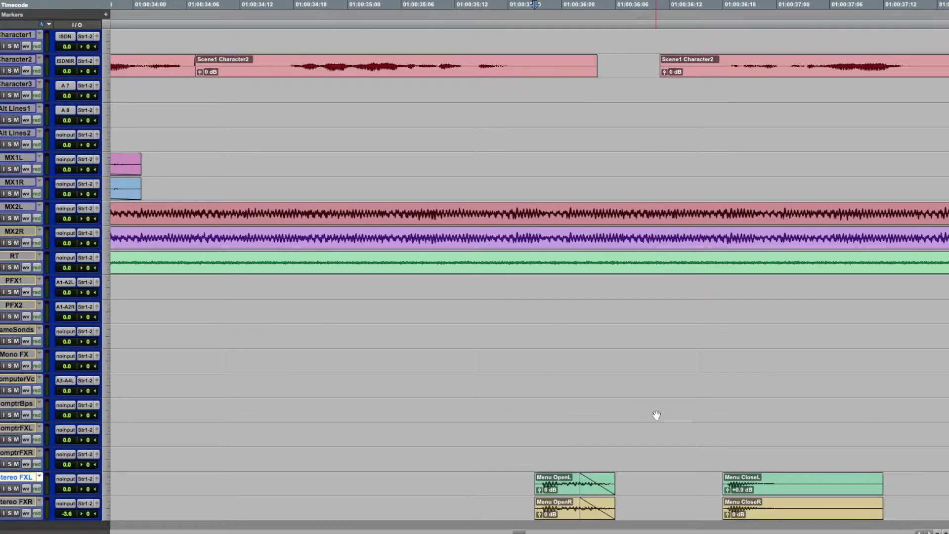
pyautogui.hotkey('ctrl', '[')
pyautogui.hotkey('ctrl', '[')
pyautogui.hotkey('ctrl', '[')
pyautogui.hotkey('ctrl', '[')
pyautogui.hotkey('ctrl', '[')
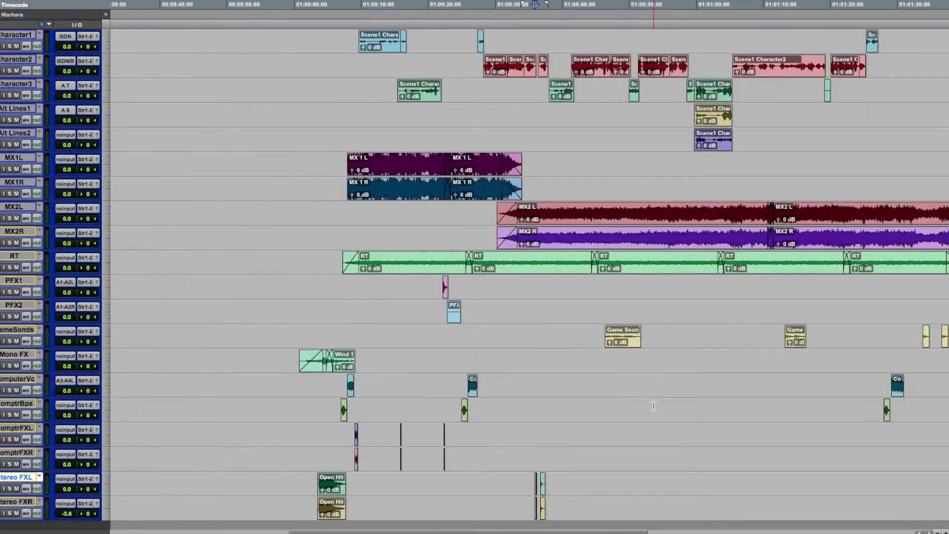
pyautogui.hscroll(3, 642, 291)
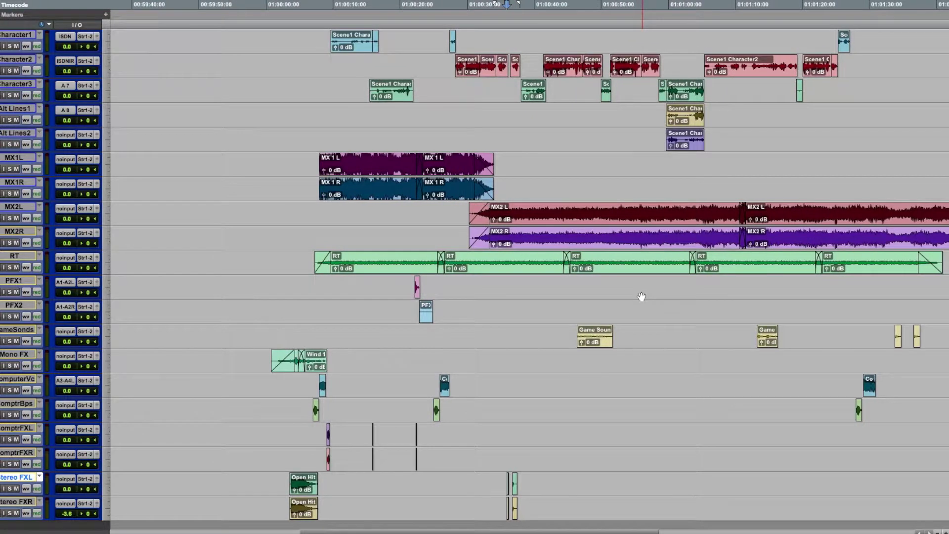
pyautogui.hscroll(3, 721, 172)
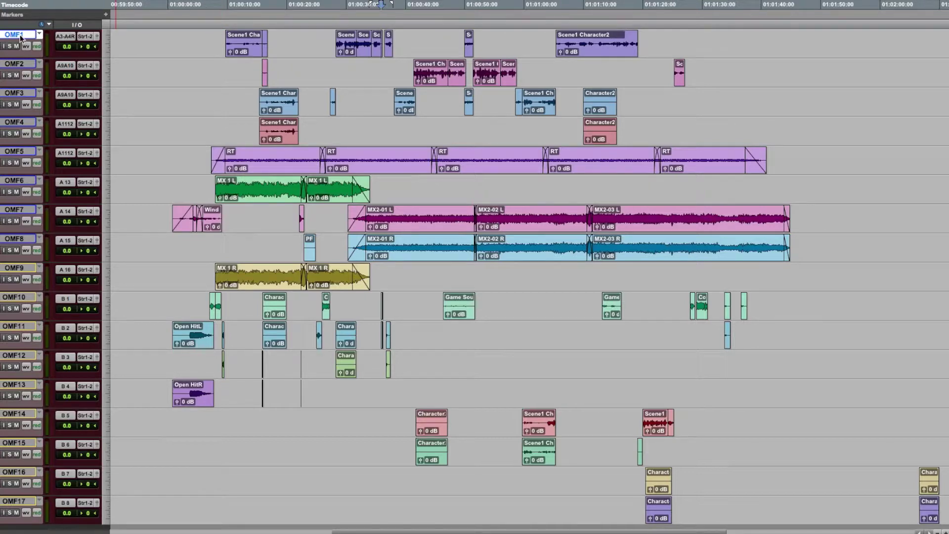
# Step: Move the track selection from OMF2 down to OMF5 and back up to OMF1 to review the unorganised import
pyautogui.click(13, 64)
pyautogui.click(15, 93)
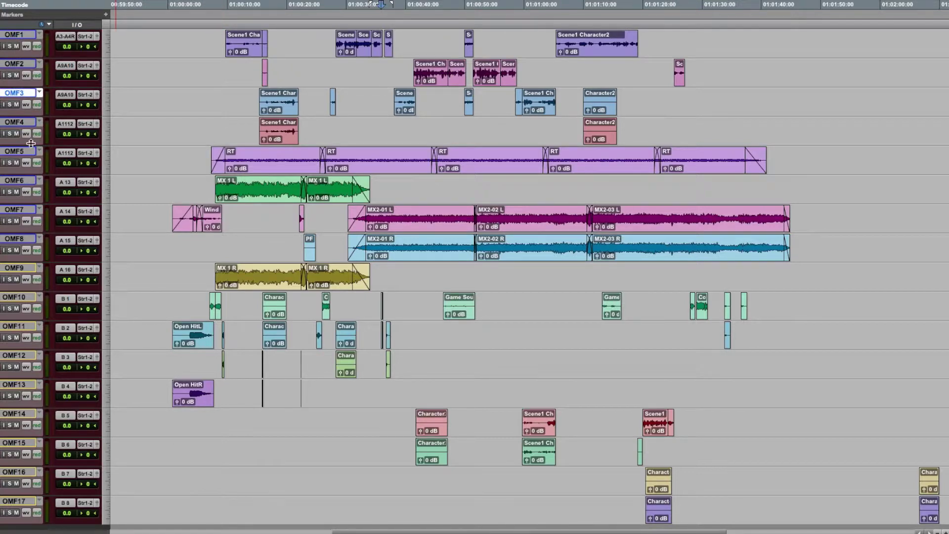
pyautogui.press(';')
pyautogui.press(';')
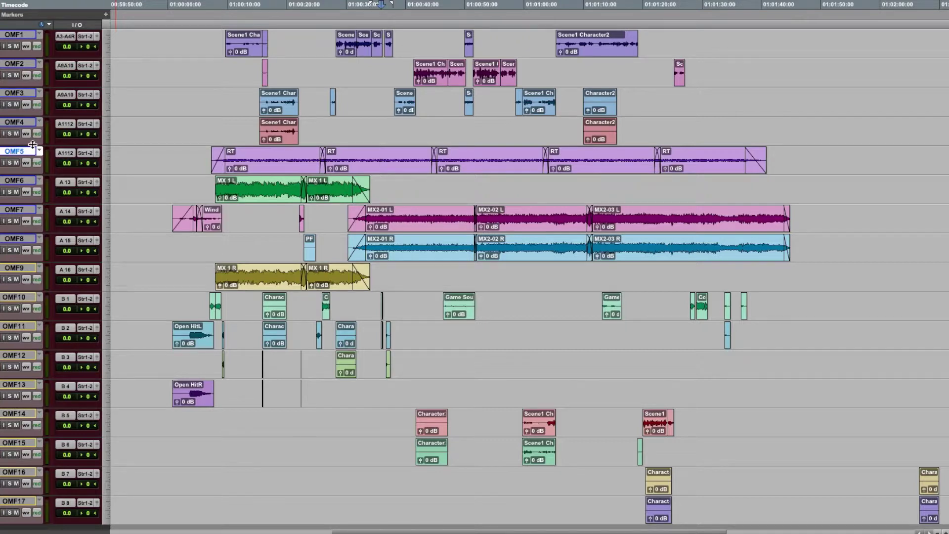
pyautogui.press('p')
pyautogui.press('p')
pyautogui.press('p')
pyautogui.press('p')
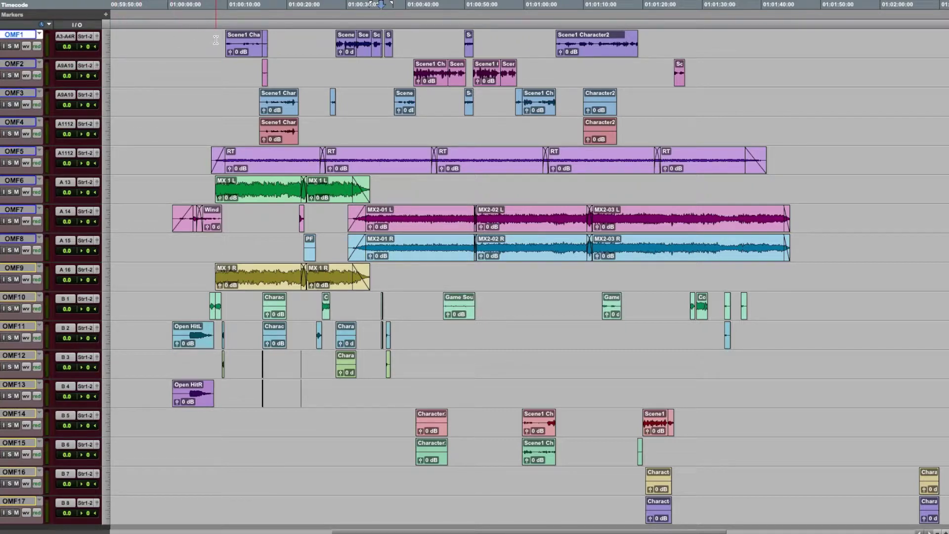
# Step: Select the short matching Scene1 Character1 clips on OMF1 and OMF2 and examine them up close
pyautogui.press('t')
pyautogui.press('t')
pyautogui.press('t')
pyautogui.hscroll(5, 335, 94)
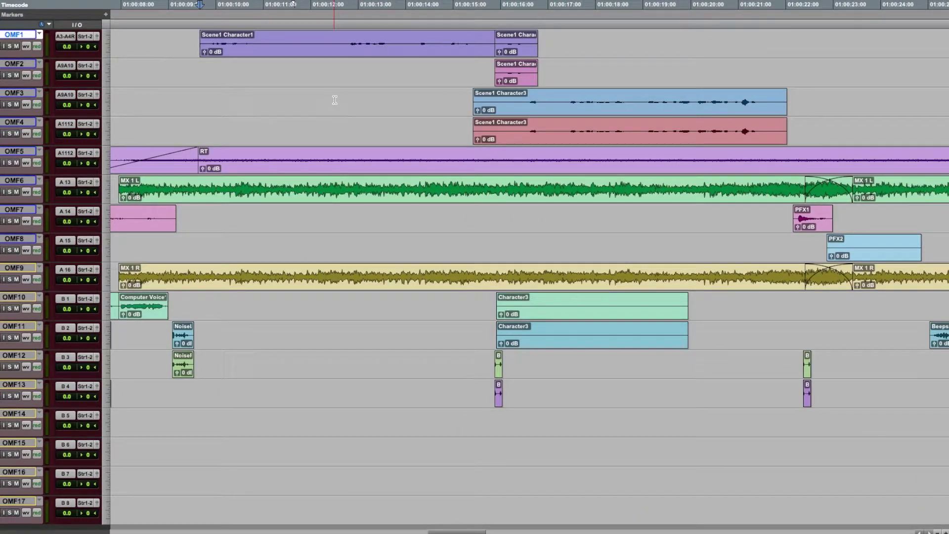
pyautogui.click(523, 51)
pyautogui.keyDown('shift'); pyautogui.click(521, 81); pyautogui.keyUp('shift')
pyautogui.hotkey('ctrl', ']')
pyautogui.hotkey('ctrl', ']')
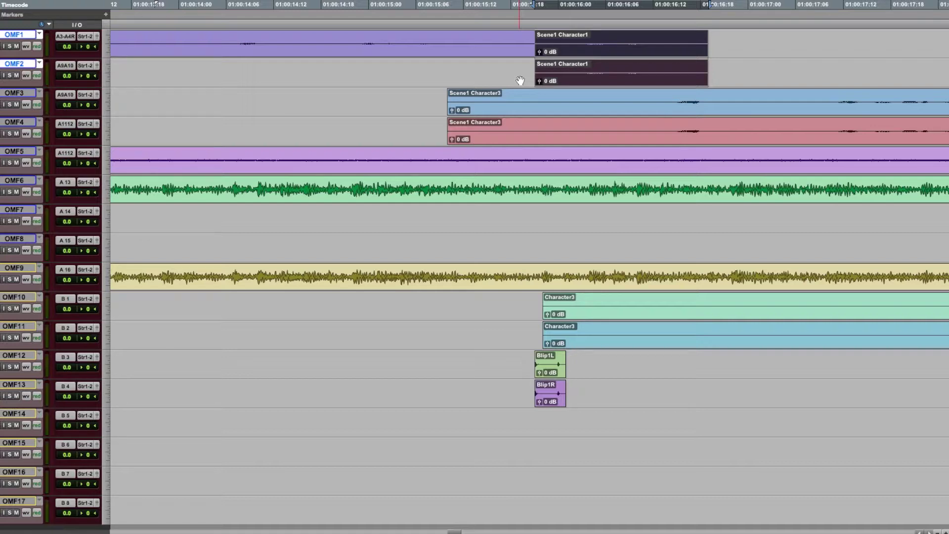
pyautogui.hotkey('ctrl', '[')
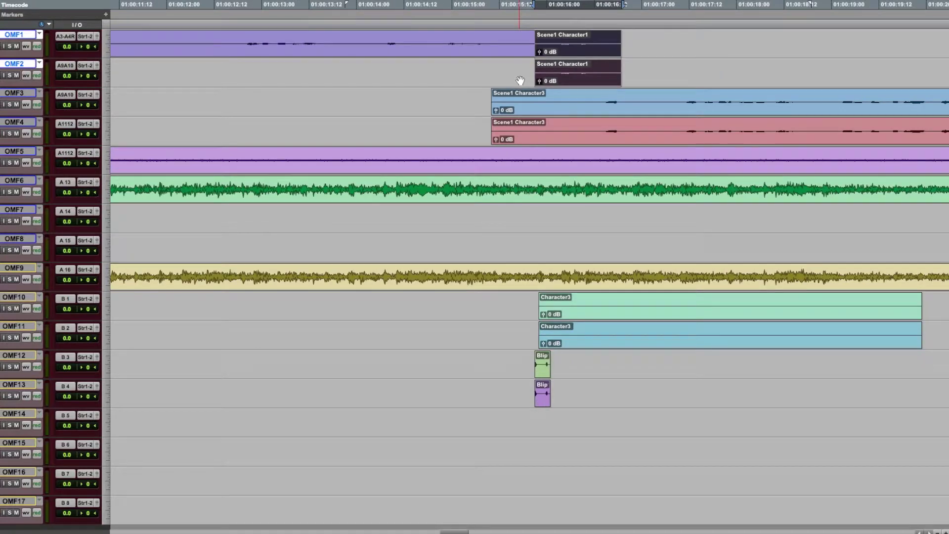
# Step: Magnify the waveforms to compare the two selected Character1 clips, and restore the previous waveform height
pyautogui.hotkey('ctrl', 'alt', ']')
pyautogui.hotkey('ctrl', 'alt', ']')
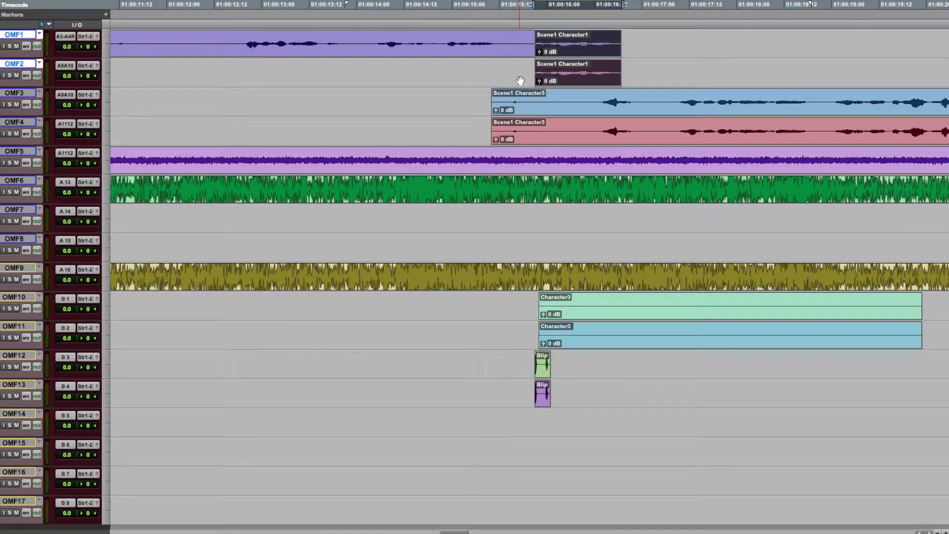
pyautogui.hotkey('ctrl', 'alt', '[')
pyautogui.hotkey('ctrl', 'alt', '[')
pyautogui.hotkey('ctrl', '[')
pyautogui.hotkey('ctrl', '[')
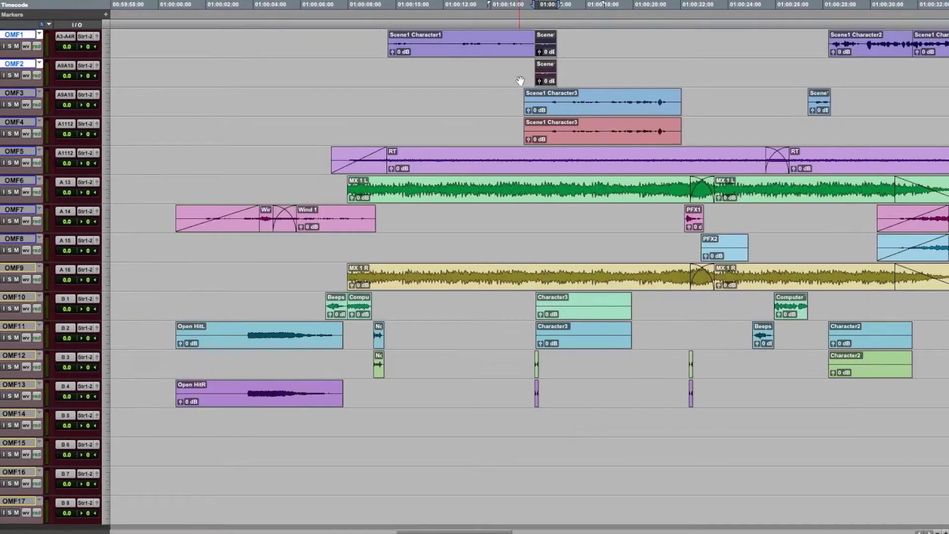
# Step: Select the matching Scene1 Character3 clips on OMF3 and OMF4 and look ahead to the following dialogue clips
pyautogui.click(600, 113)
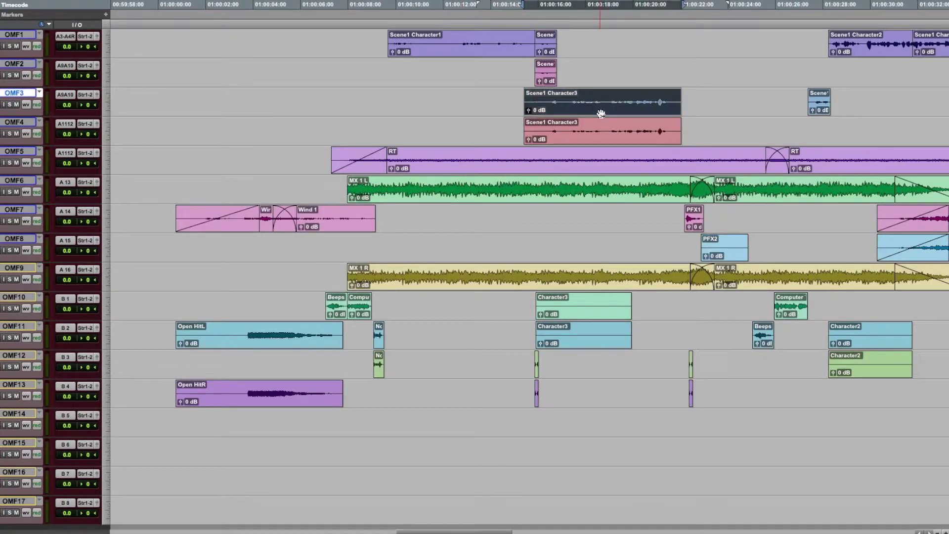
pyautogui.keyDown('shift'); pyautogui.click(599, 142); pyautogui.keyUp('shift')
pyautogui.hscroll(2, 600, 143)
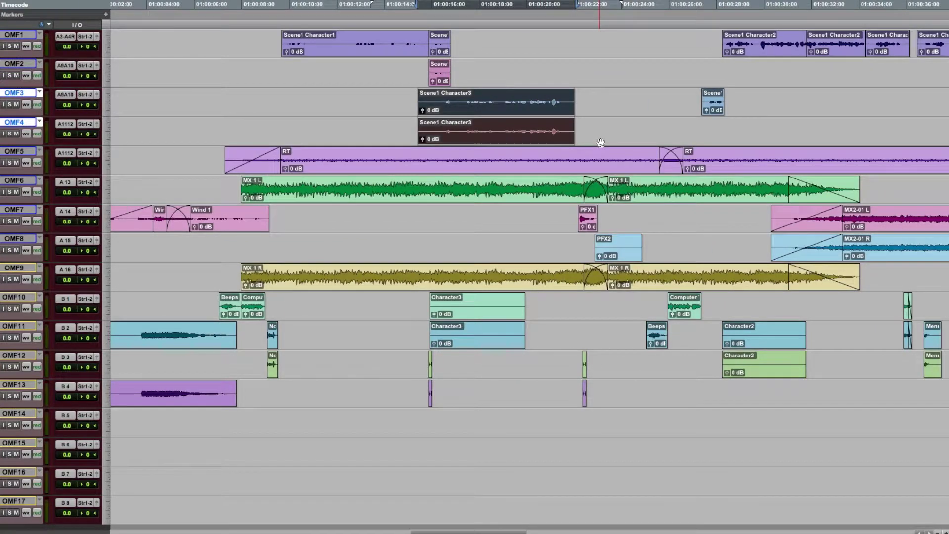
pyautogui.hscroll(3, 600, 143)
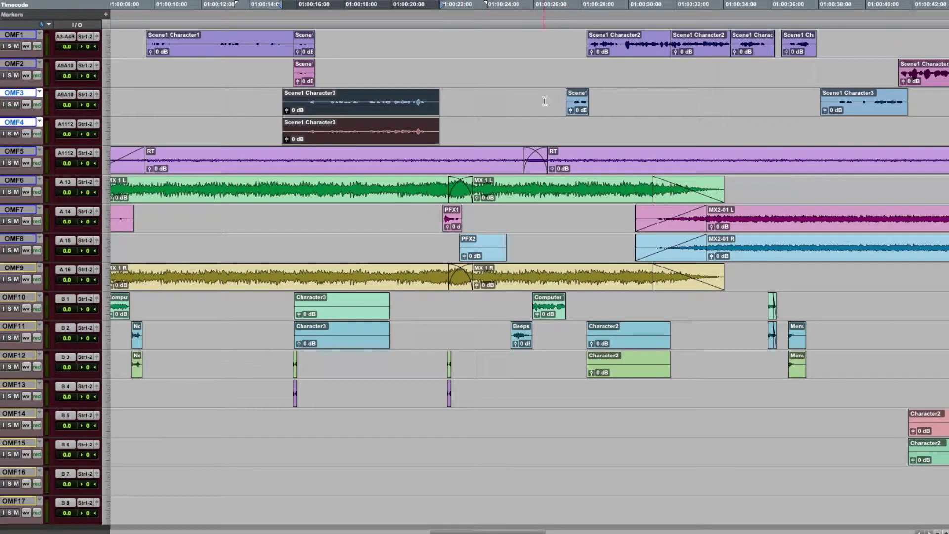
# Step: Select the first Scene1 Character2 clip on OMF1, examine it up close, and look ahead along the dialogue tracks
pyautogui.click(628, 52)
pyautogui.scroll(1, 628, 51)
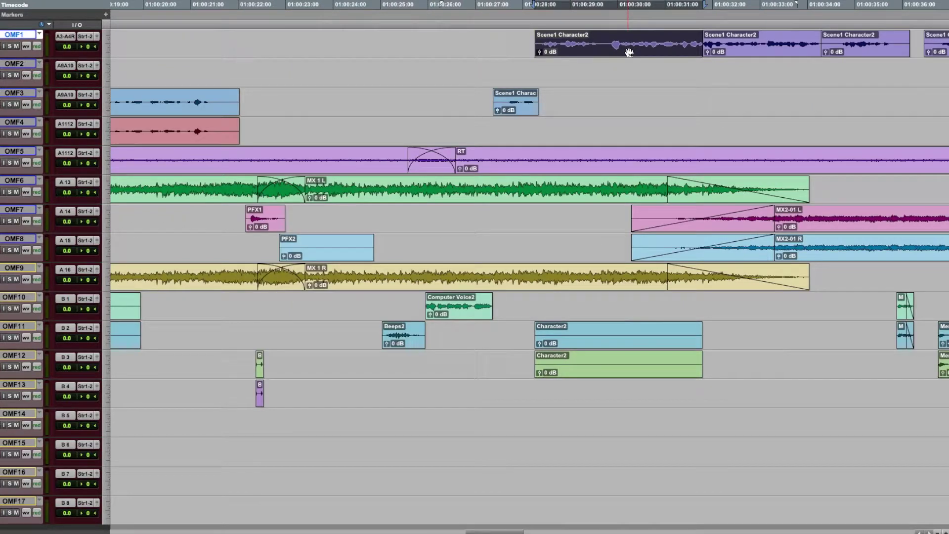
pyautogui.scroll(-1, 594, 61)
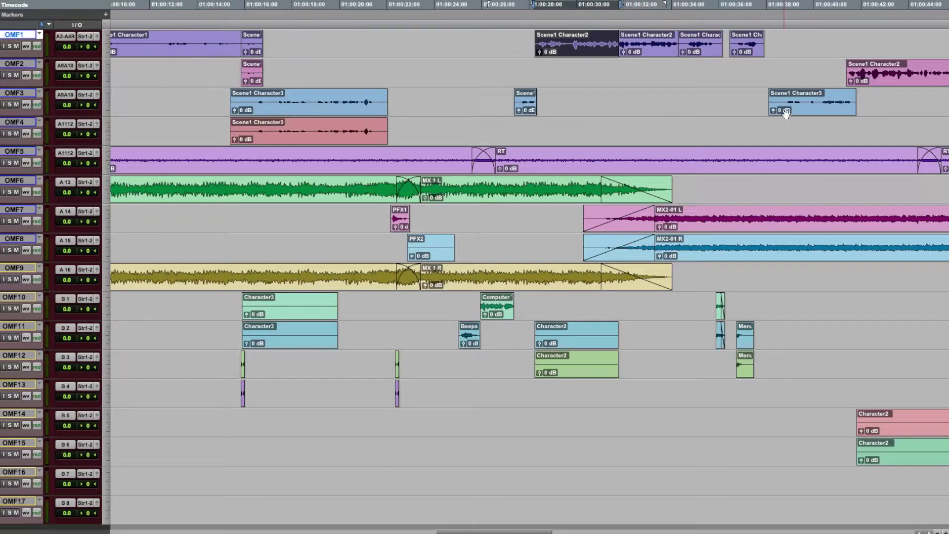
pyautogui.scroll(-3, 791, 111)
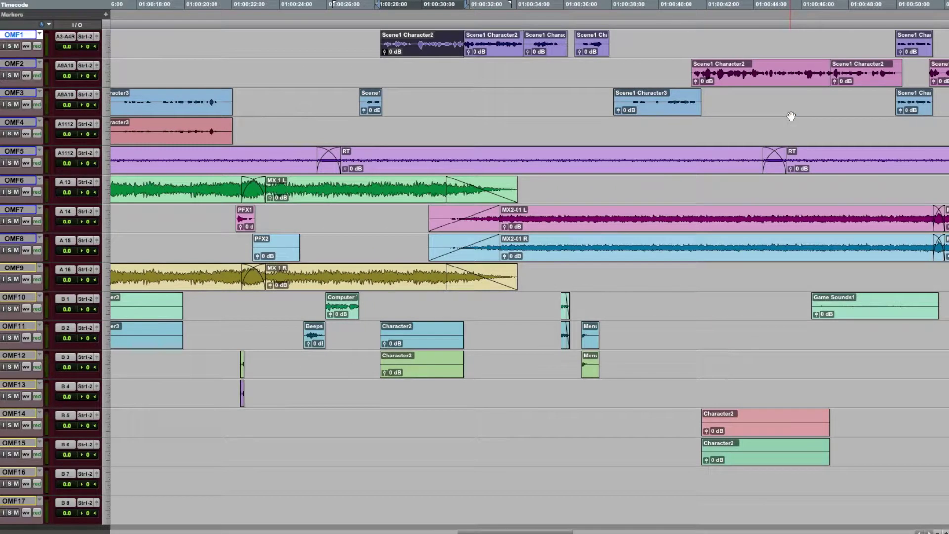
# Step: Select the matching short Scene1 Character3 clips on OMF1 and OMF3 in turn and compare them up close
pyautogui.click(728, 54)
pyautogui.scroll(2, 731, 106)
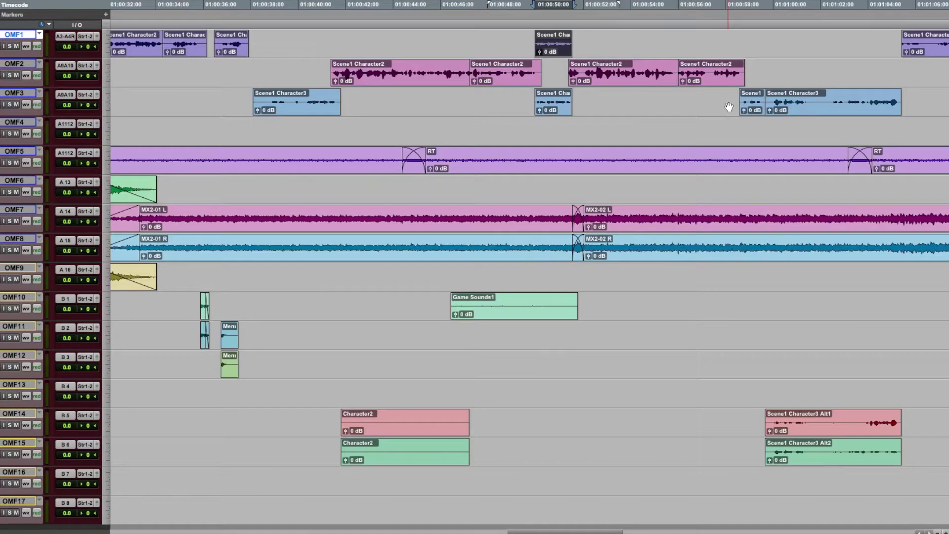
pyautogui.click(559, 116)
pyautogui.scroll(1, 559, 116)
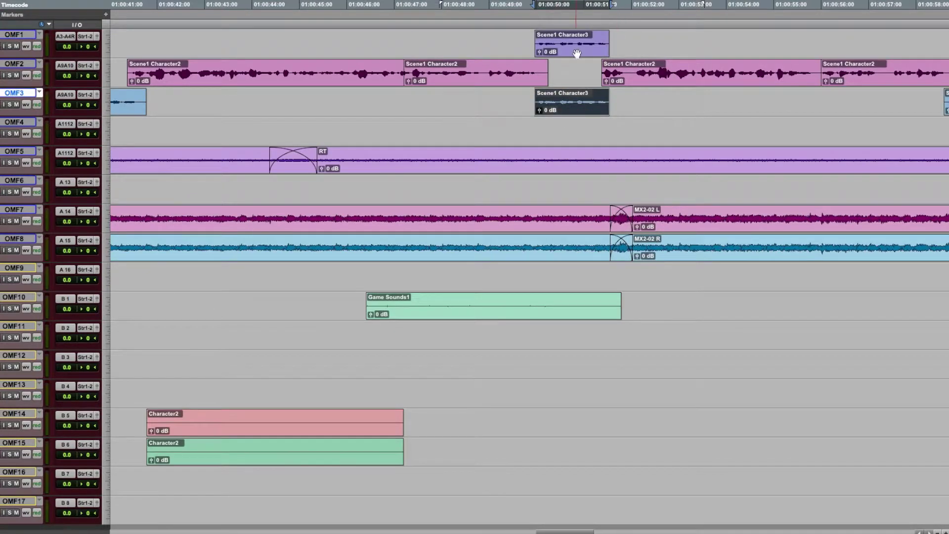
pyautogui.click(576, 53)
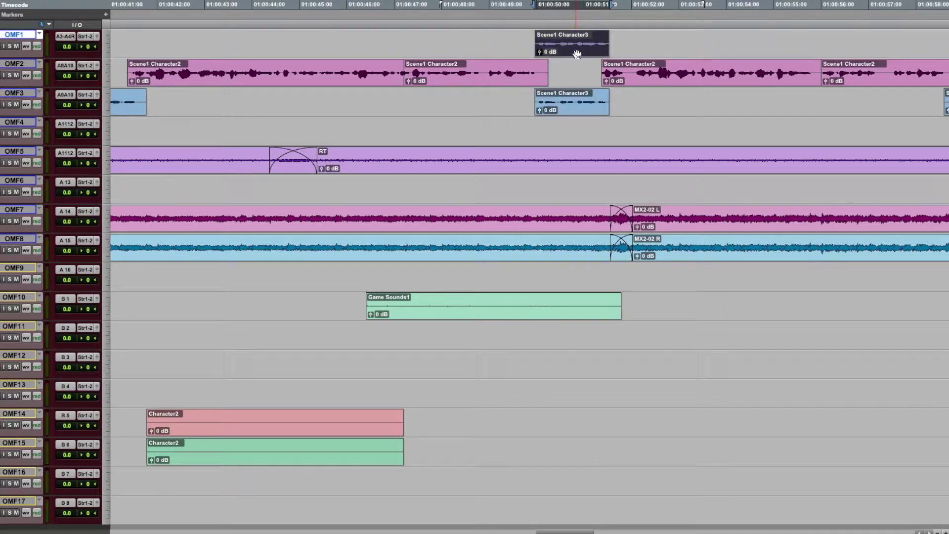
pyautogui.scroll(-1, 577, 54)
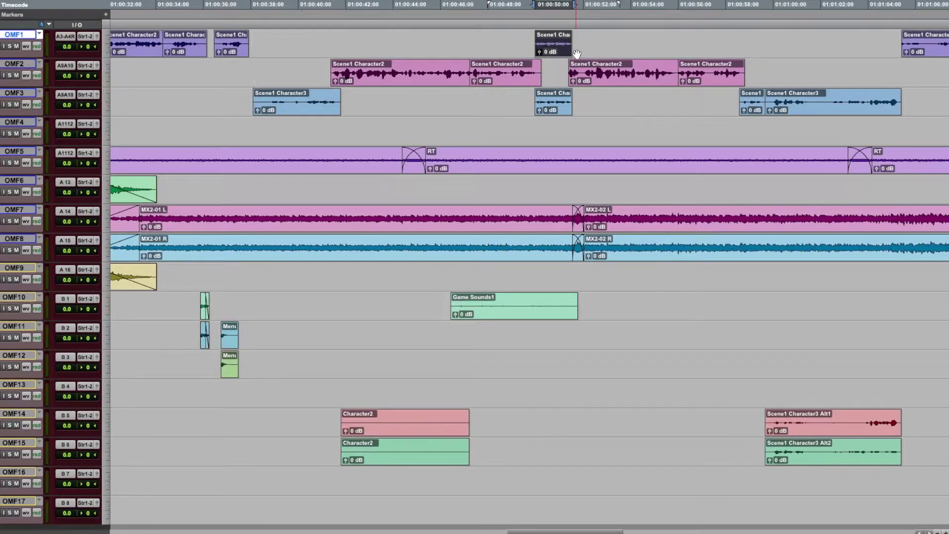
pyautogui.scroll(-1, 577, 53)
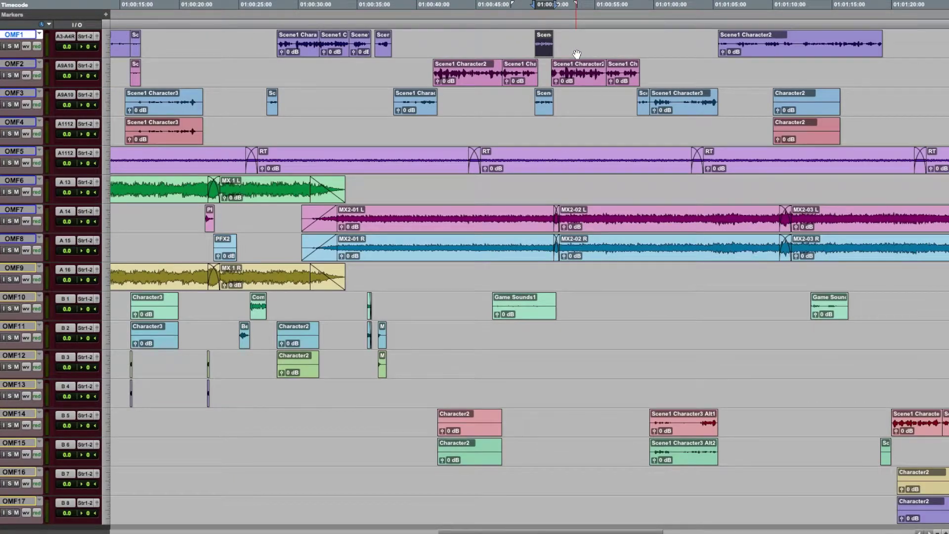
# Step: Select the matching Character2 clips on OMF3 and OMF4, enlarge them to fill the edit window, and restore the previous view
pyautogui.hscroll(2, 577, 53)
pyautogui.hscroll(6, 626, 97)
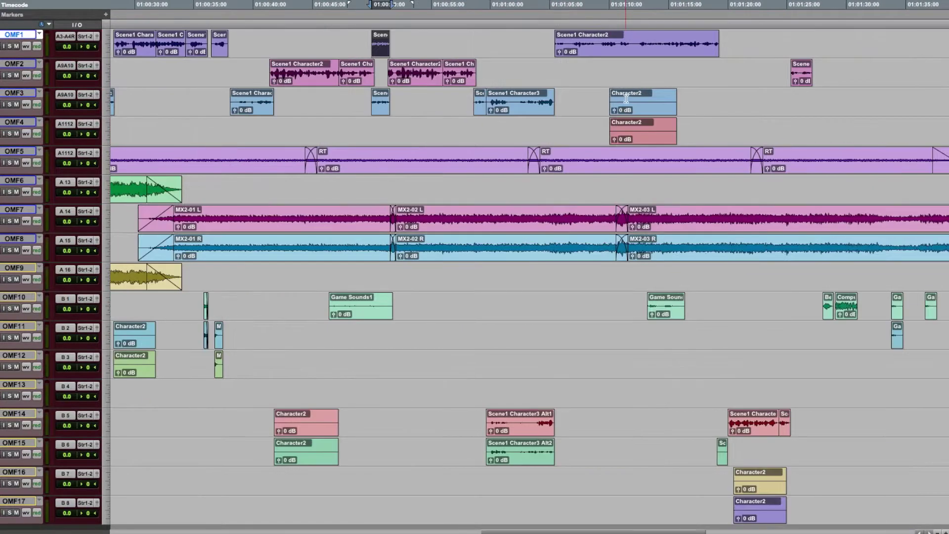
pyautogui.click(640, 112)
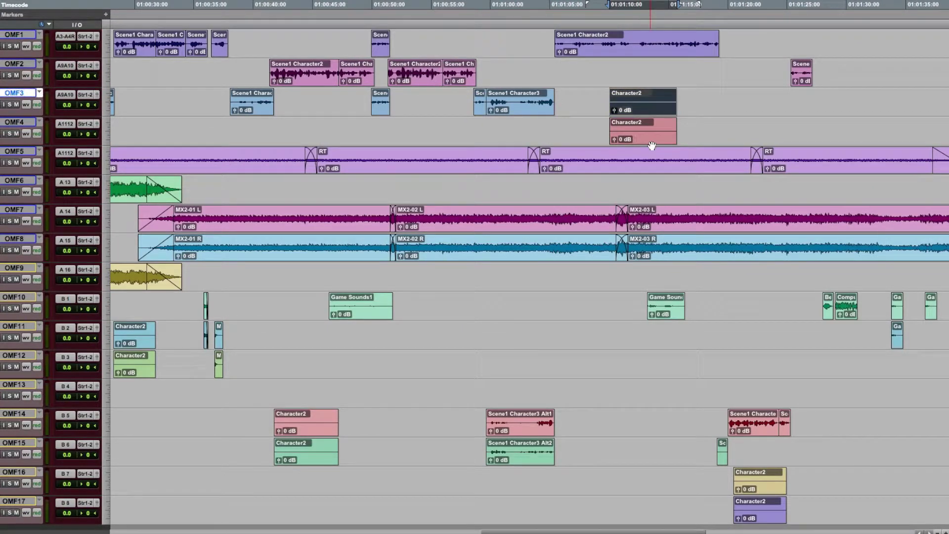
pyautogui.keyDown('shift'); pyautogui.click(651, 144); pyautogui.keyUp('shift')
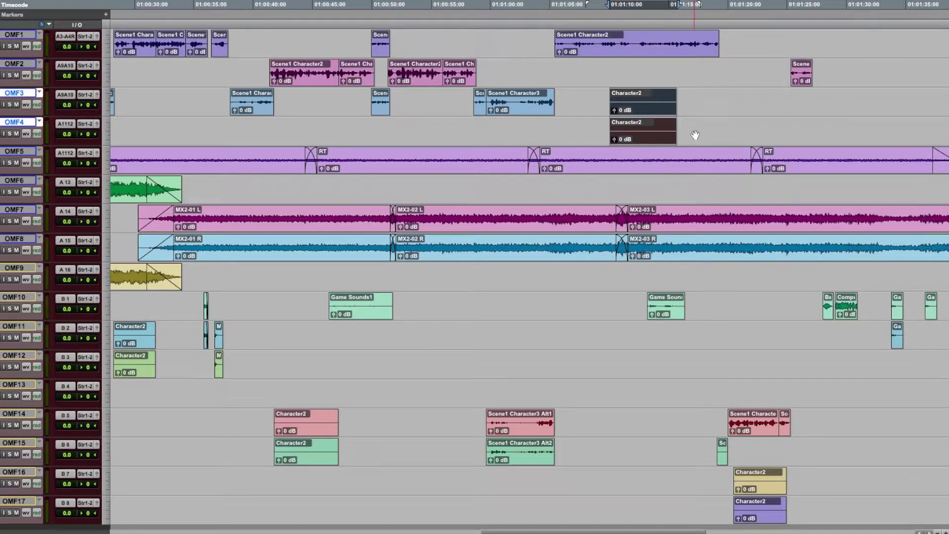
pyautogui.hotkey('ctrl', 'alt', 'f')
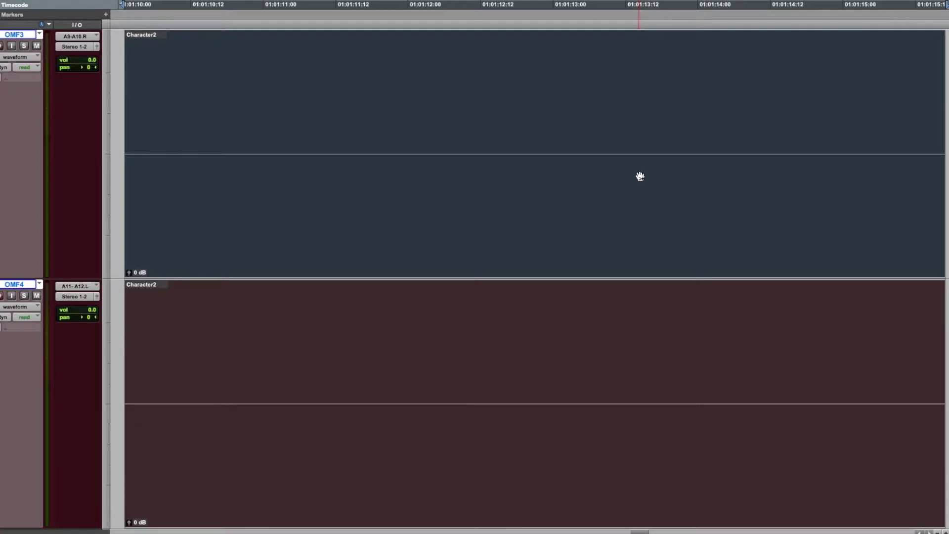
pyautogui.hotkey('ctrl', 'alt', 'f')
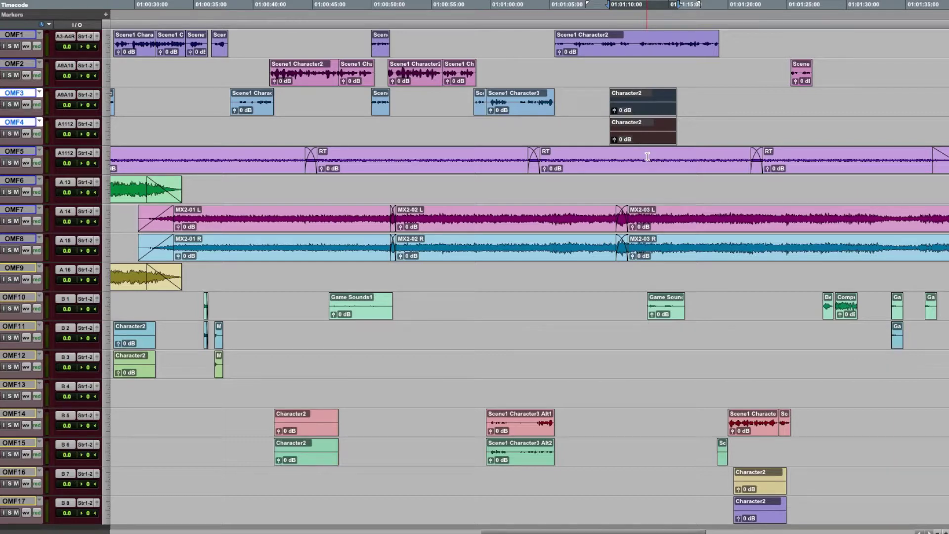
# Step: Show the whole import's timeline and place the cursor ahead of the RT clips on OMF5 to review them
pyautogui.hotkey('ctrl', '[')
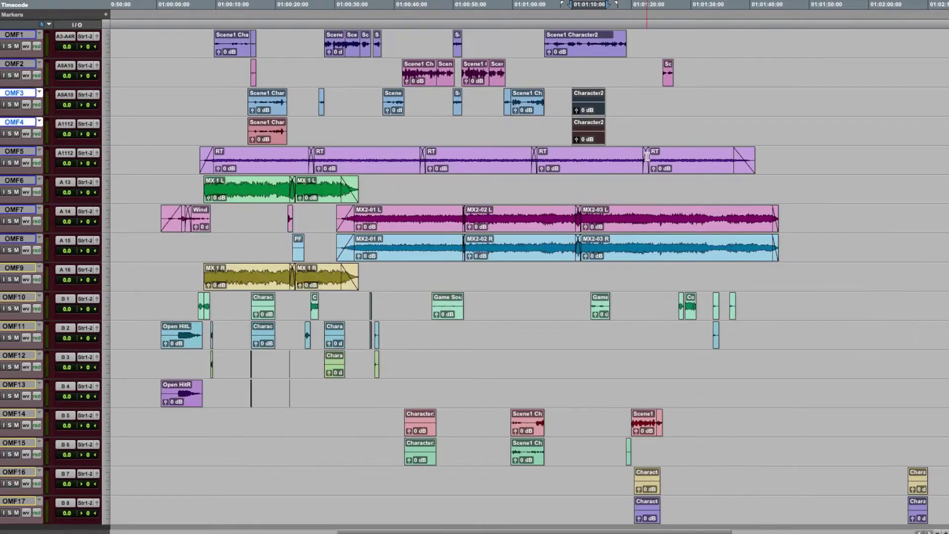
pyautogui.hotkey('ctrl', '[')
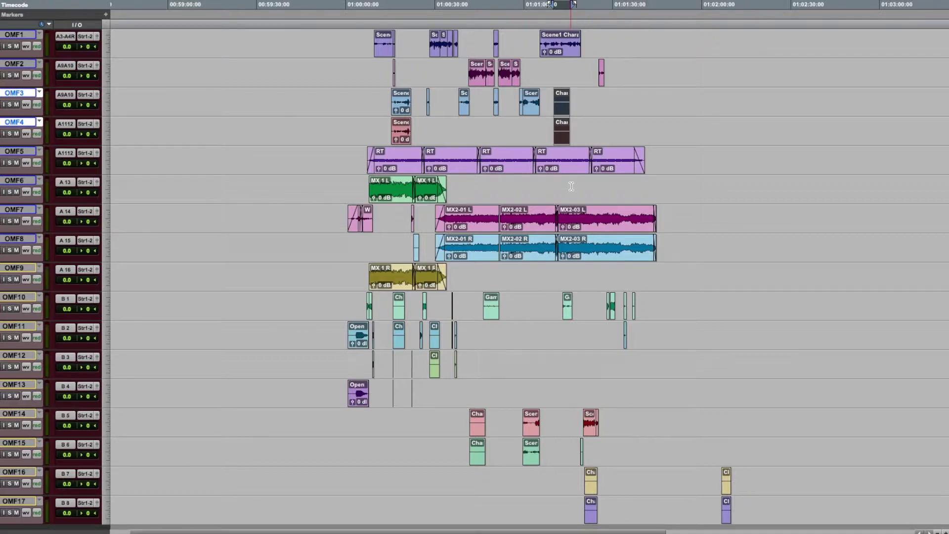
pyautogui.click(363, 159)
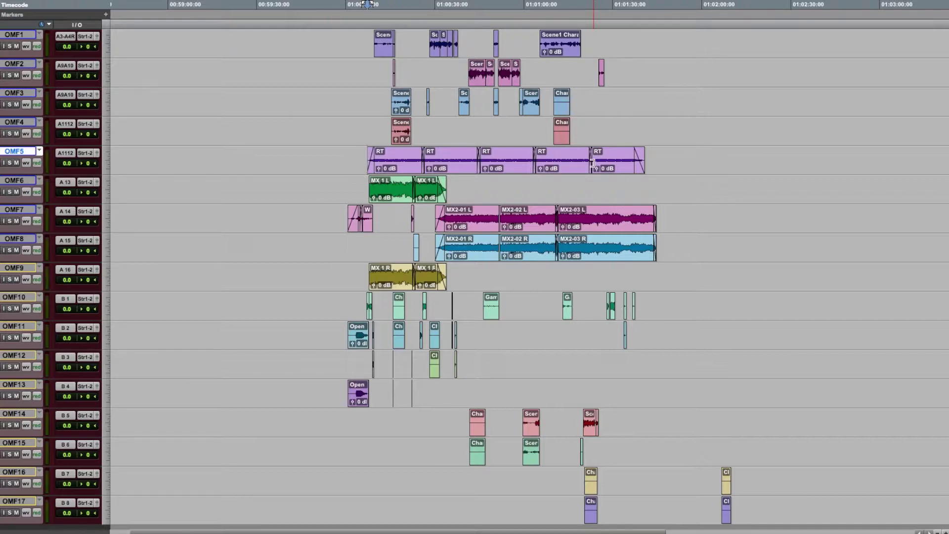
pyautogui.hotkey('ctrl', ']')
pyautogui.hscroll(8, 595, 167)
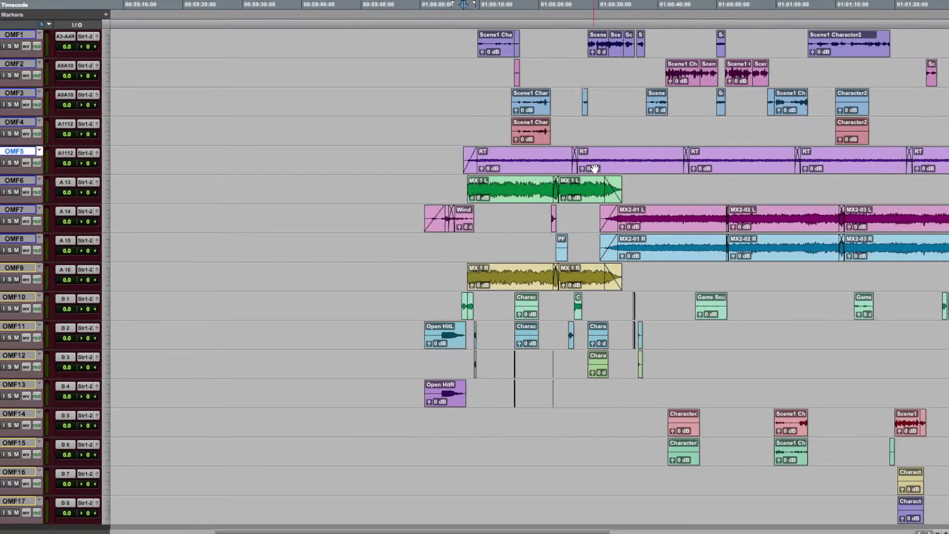
pyautogui.hscroll(3, 591, 170)
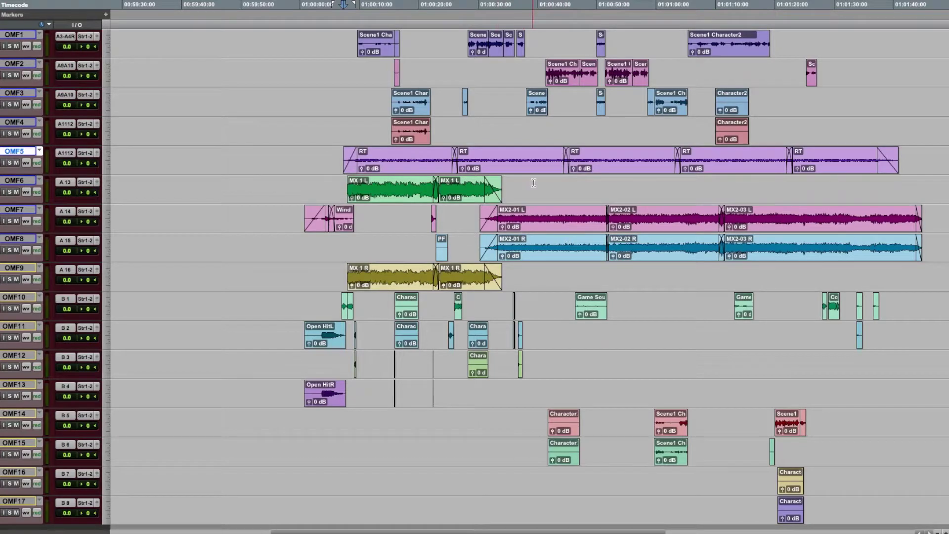
# Step: Place the cursor on OMF7 and examine its mixed Wind, PFX and MX2 clips along the timeline
pyautogui.click(301, 216)
pyautogui.hotkey('ctrl', ']')
pyautogui.click(715, 212)
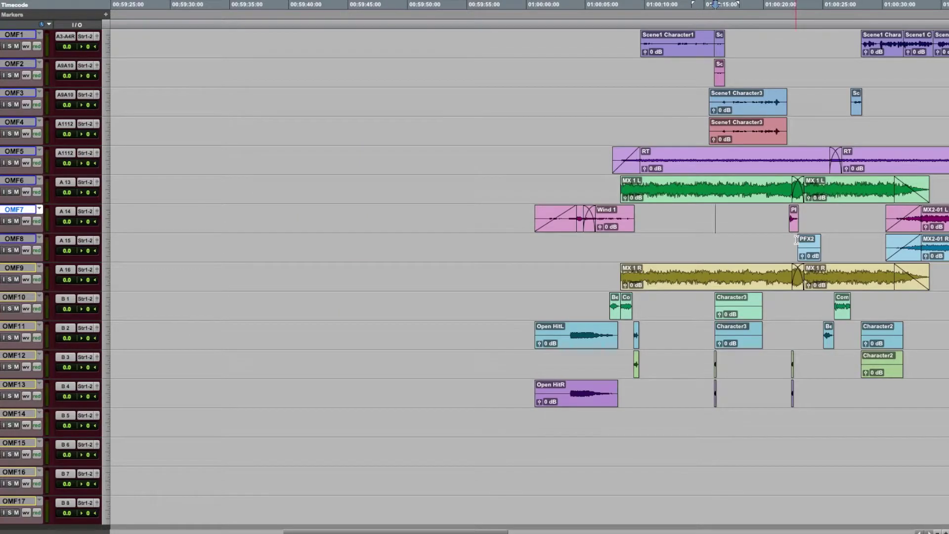
pyautogui.hotkey('ctrl', '[')
pyautogui.hscroll(5, 794, 241)
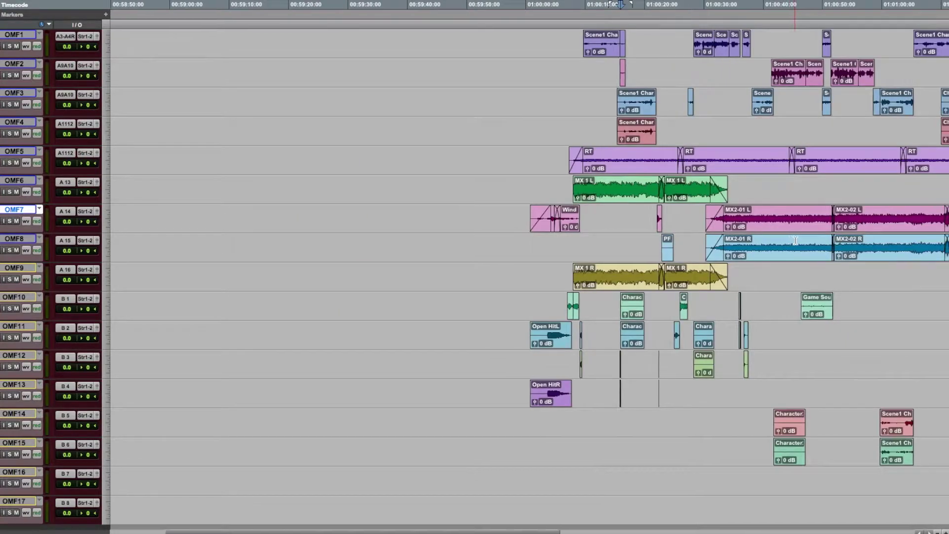
pyautogui.hscroll(1, 791, 242)
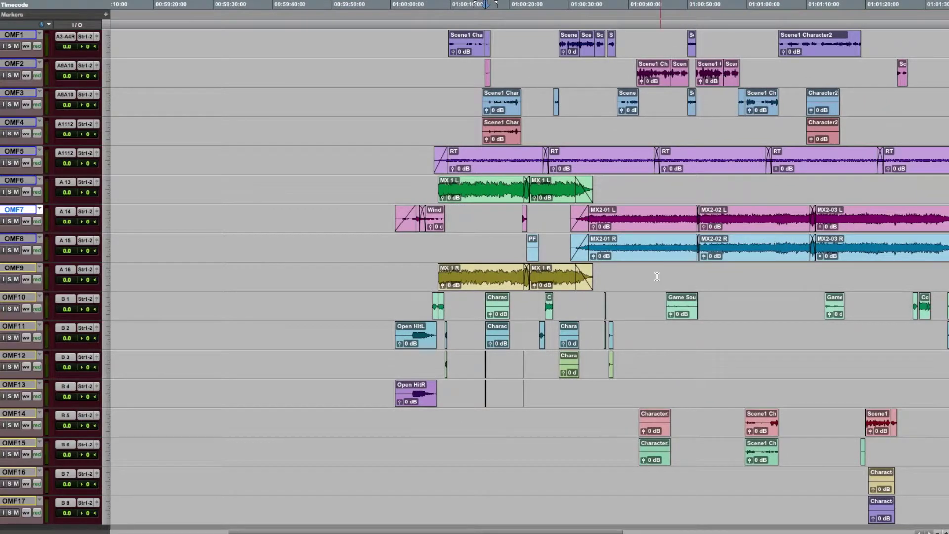
# Step: Select the Open HitL clip on OMF11 together with Open HitR on OMF13 and examine the pair up close
pyautogui.click(426, 341)
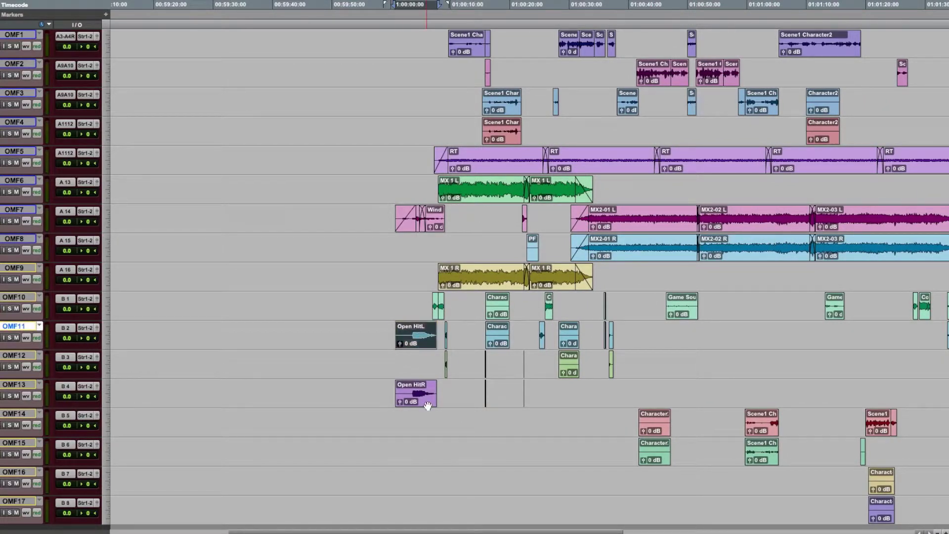
pyautogui.keyDown('shift'); pyautogui.click(427, 402); pyautogui.keyUp('shift')
pyautogui.hotkey('ctrl', ']')
pyautogui.hotkey('ctrl', ']')
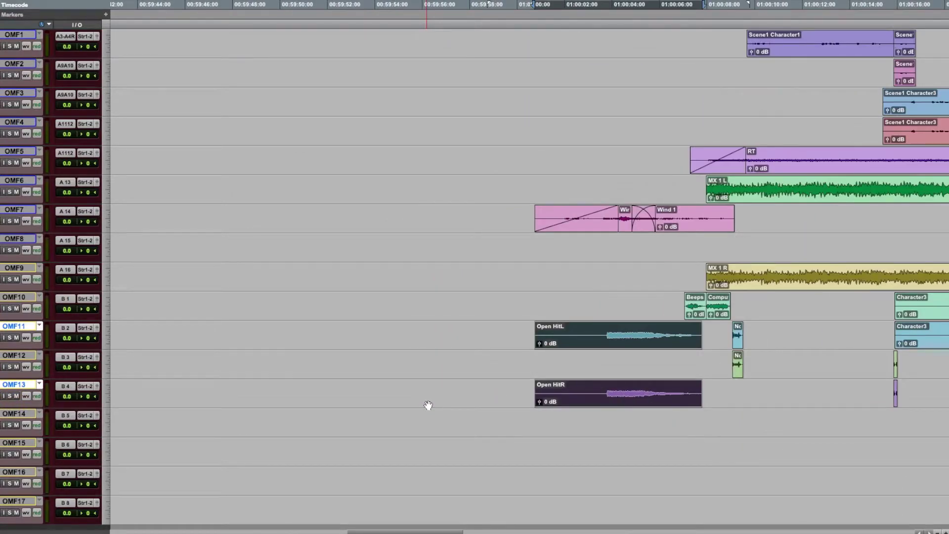
# Step: Inspect the Open Hit clips on the organised session's Stereo FXL and Stereo FXR tracks
pyautogui.hscroll(6, 466, 381)
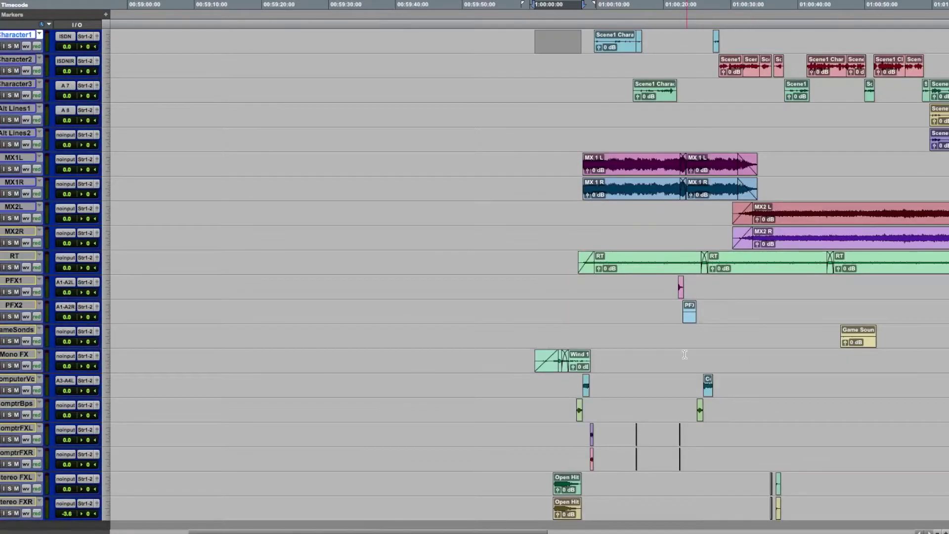
pyautogui.scroll(-2, 611, 324)
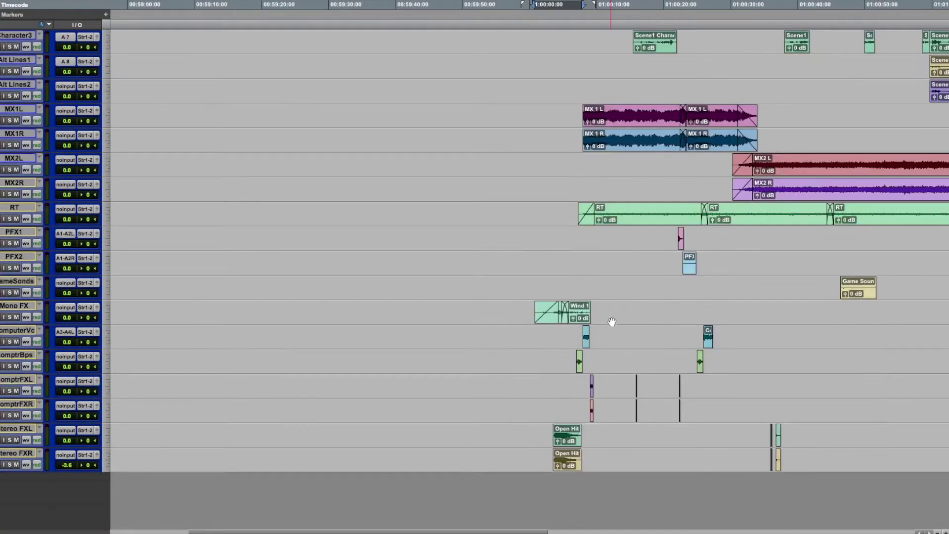
pyautogui.click(555, 431)
pyautogui.hotkey('ctrl', ']')
pyautogui.hotkey('ctrl', ']')
pyautogui.hotkey('ctrl', ']')
pyautogui.hotkey('ctrl', ']')
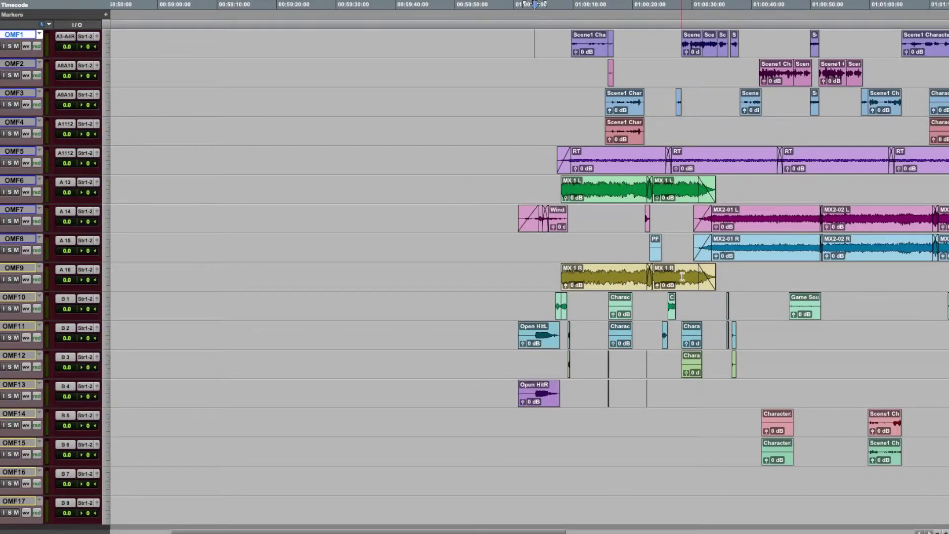
# Step: Place the cursor at the Beeps1 clip on OMF10 and examine it and the adjoining Computer Voice clip up close
pyautogui.hscroll(3, 680, 279)
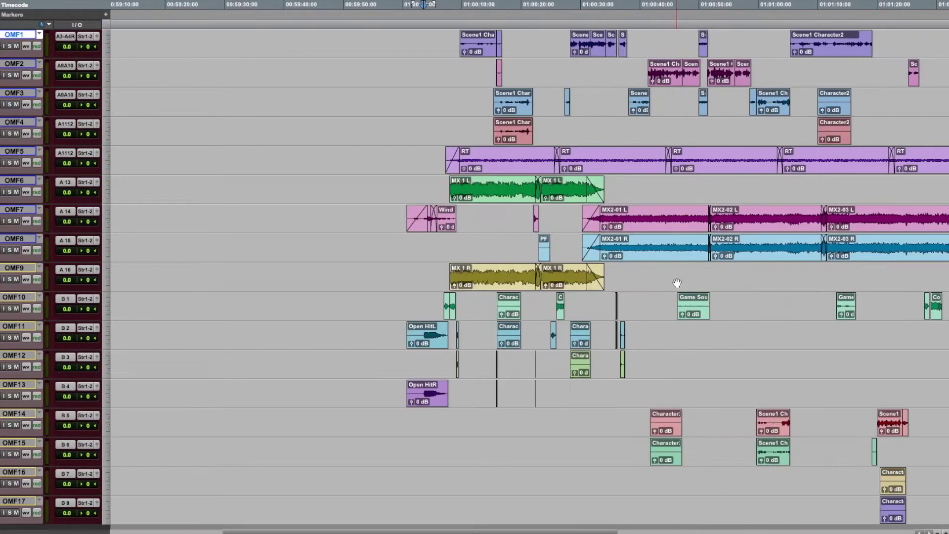
pyautogui.hotkey('ctrl', ']')
pyautogui.hotkey('ctrl', ']')
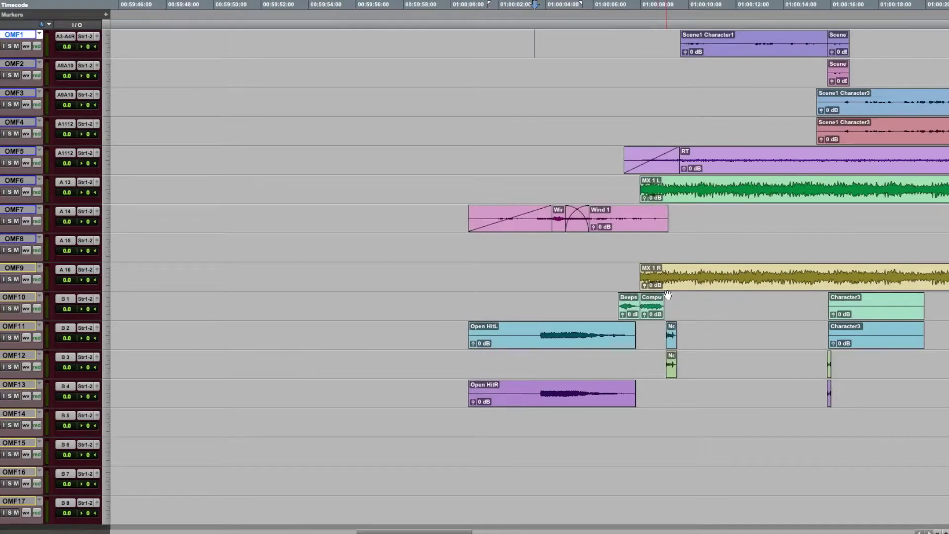
pyautogui.click(600, 301)
pyautogui.hotkey('ctrl', ']')
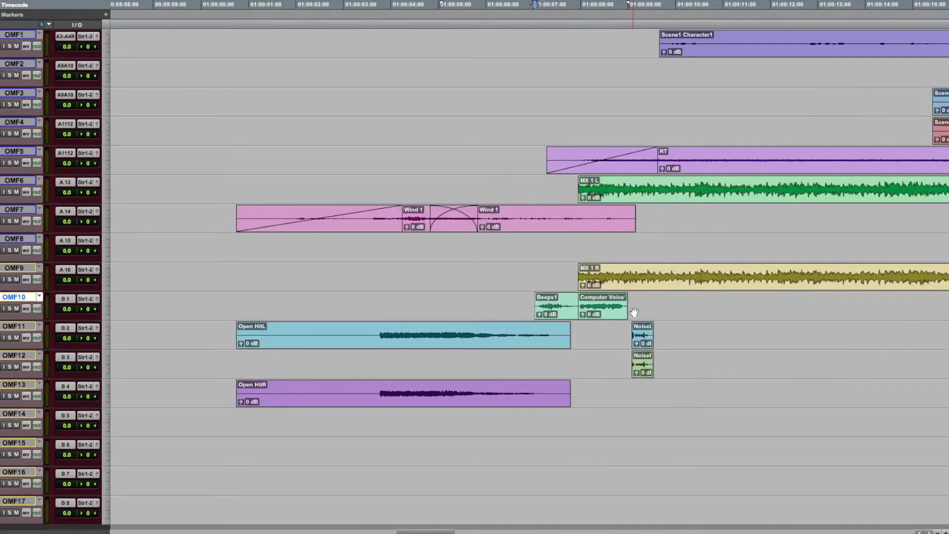
pyautogui.hscroll(1, 627, 321)
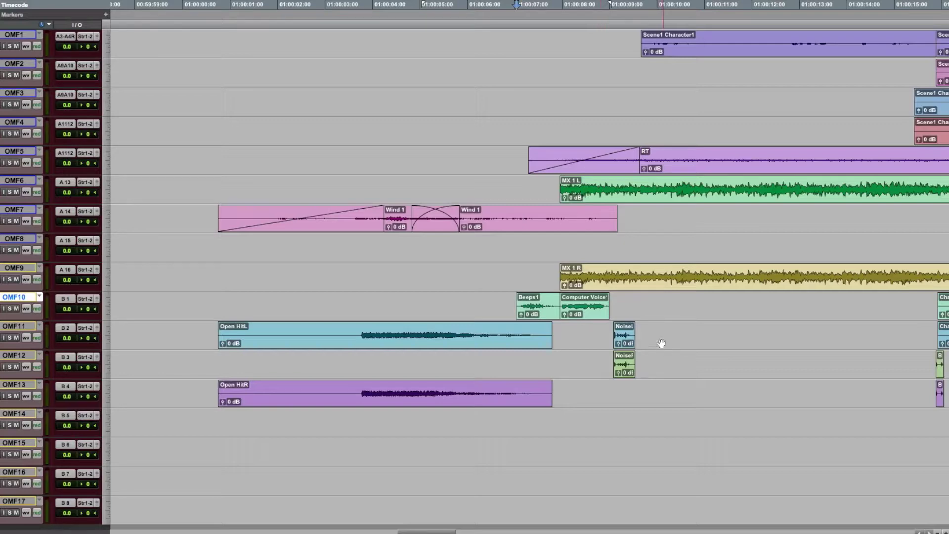
# Step: Select the paired NoiseL and NoiseR clips on OMF11 and OMF12 and examine them up close
pyautogui.click(626, 344)
pyautogui.keyDown('shift'); pyautogui.click(627, 365); pyautogui.keyUp('shift')
pyautogui.hotkey('ctrl', ']')
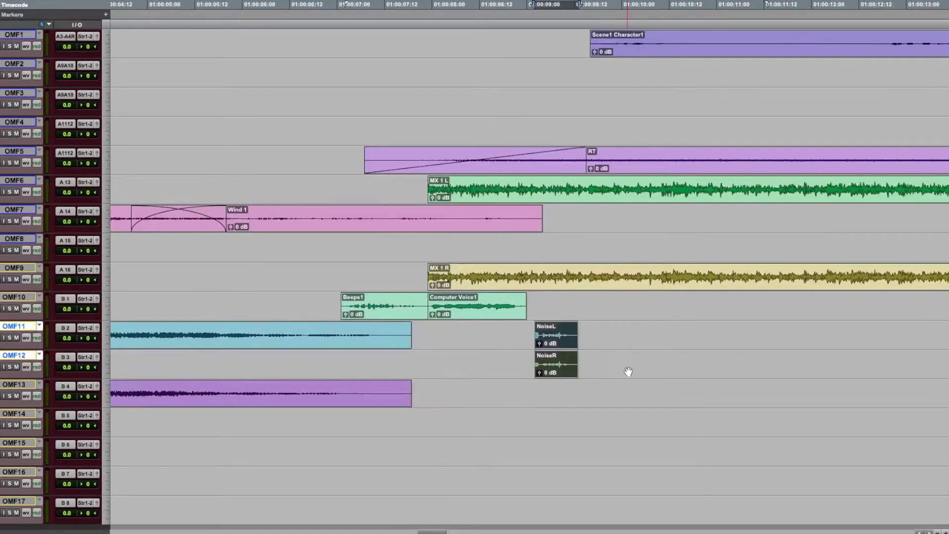
pyautogui.hotkey('ctrl', '[')
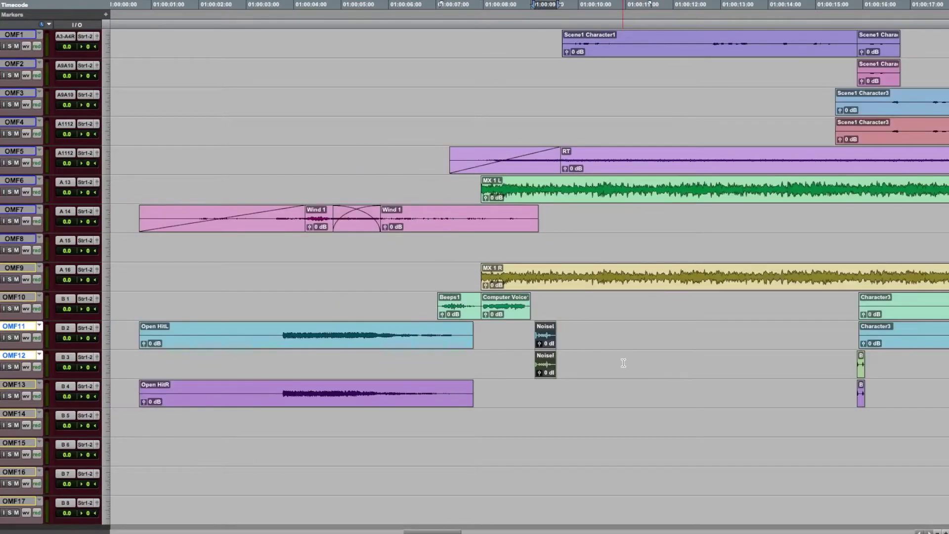
# Step: Select the Open HitR clip on OMF13 and look ahead to the short paired clips on OMF12 and OMF13
pyautogui.click(463, 402)
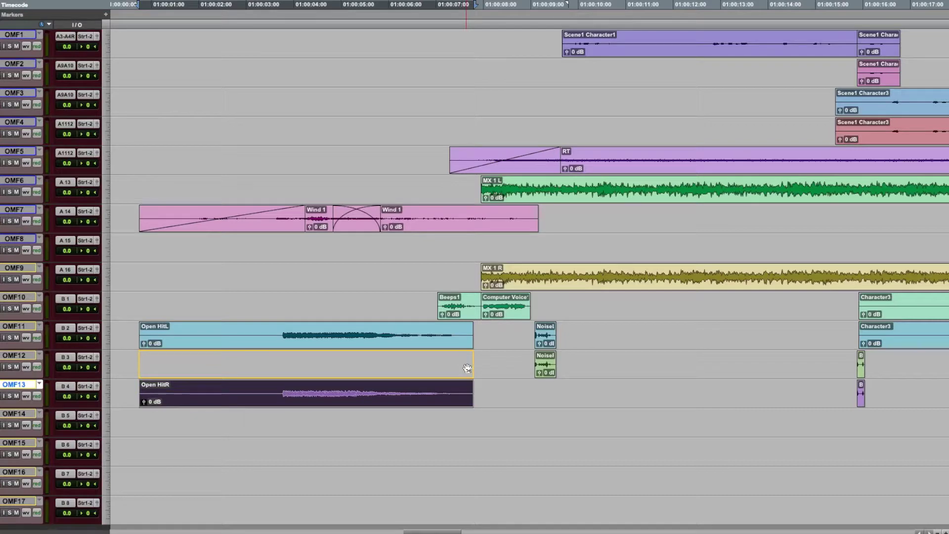
pyautogui.hscroll(1, 720, 377)
pyautogui.click(722, 378)
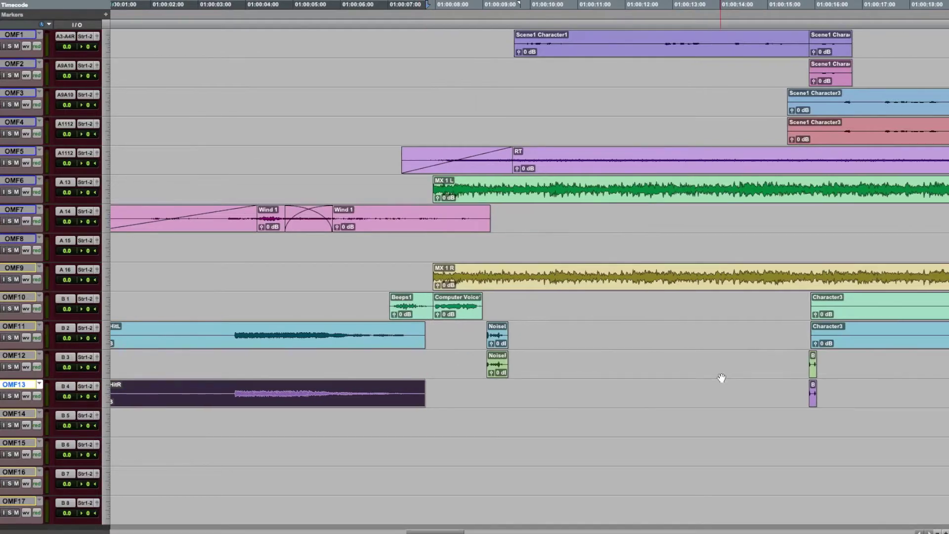
pyautogui.hscroll(3, 721, 378)
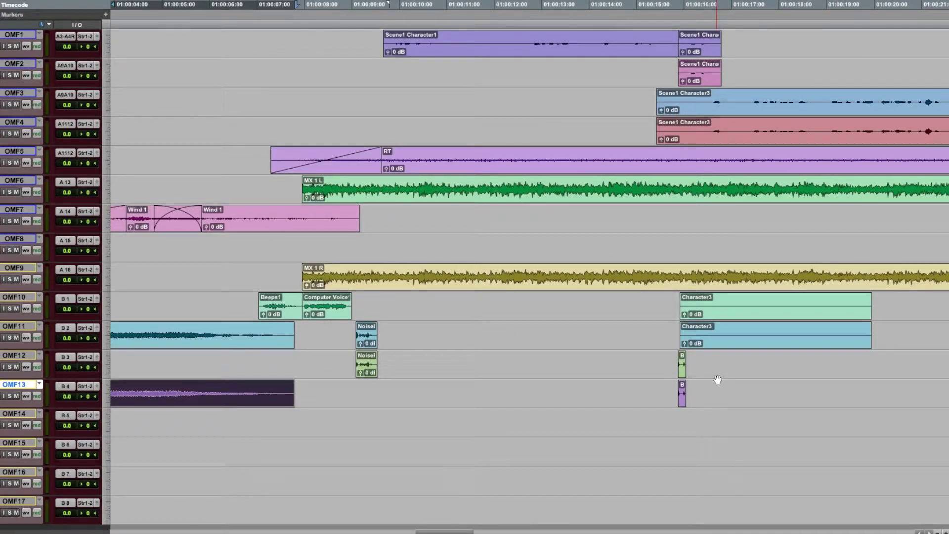
# Step: Select the paired Character3 clips on OMF10 and OMF11 and examine their waveforms up close
pyautogui.hscroll(2, 717, 379)
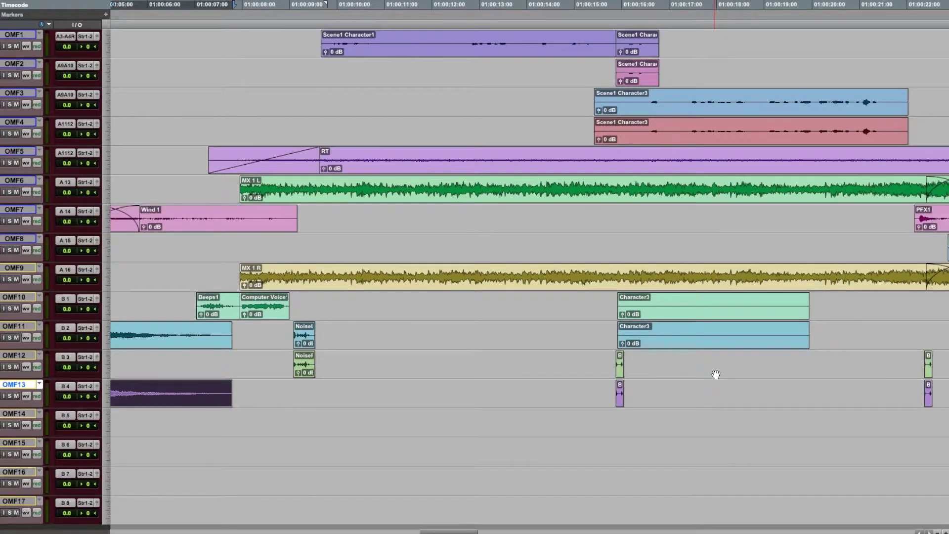
pyautogui.click(699, 344)
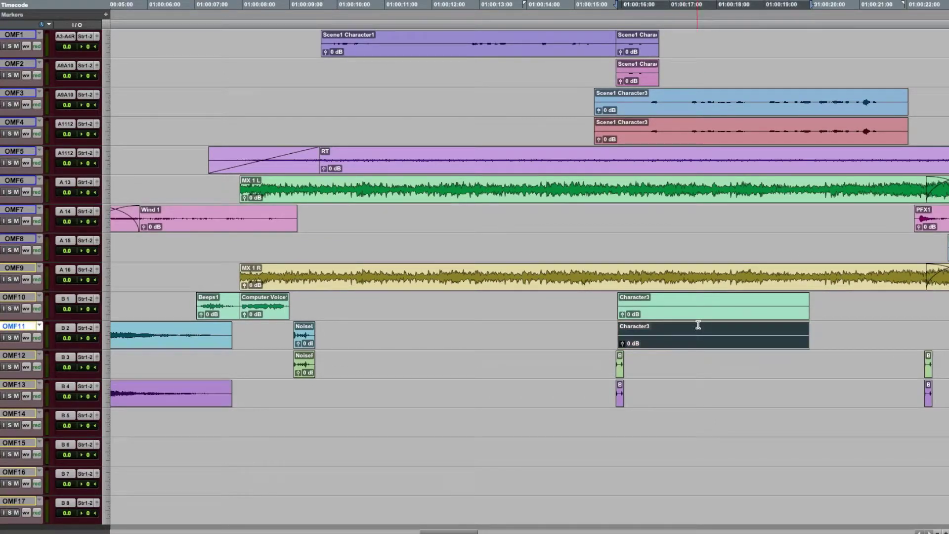
pyautogui.keyDown('shift'); pyautogui.click(700, 312); pyautogui.keyUp('shift')
pyautogui.hscroll(1, 709, 312)
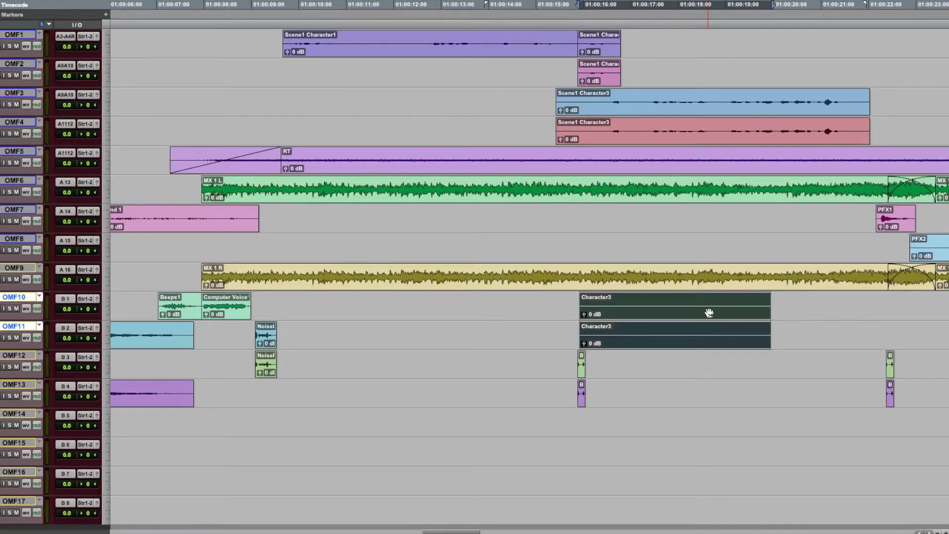
pyautogui.hotkey('ctrl', 'e')
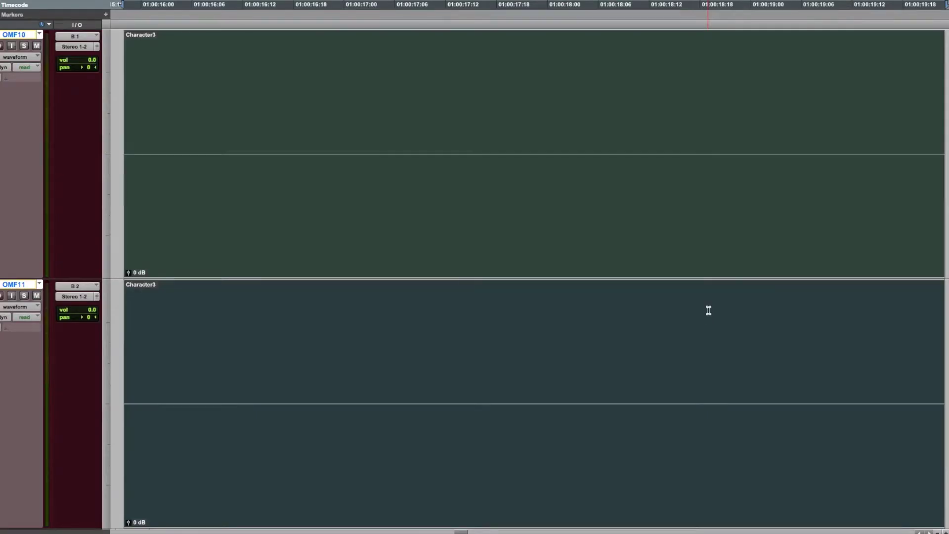
pyautogui.hotkey('ctrl', 'e')
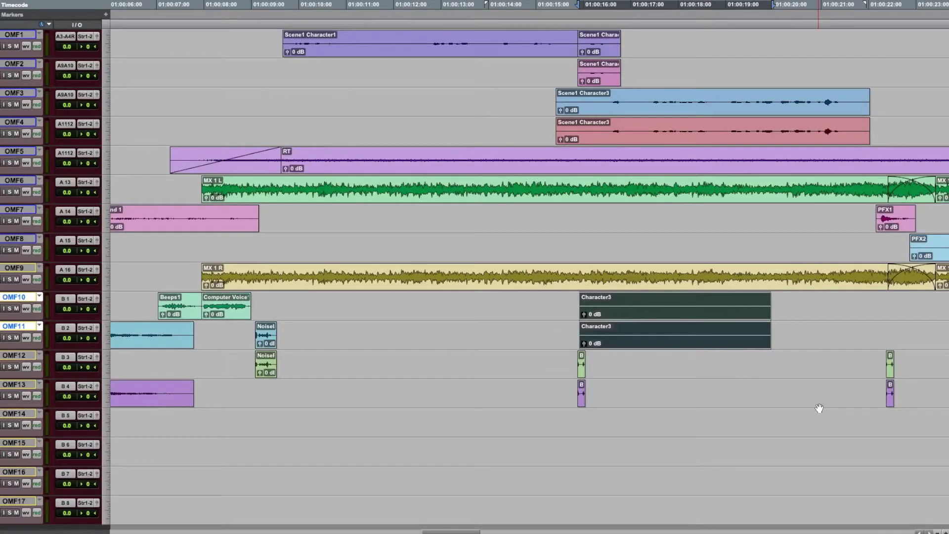
# Step: Place the cursor at the Beeps2 clip on OMF11, then select the paired Character2 clips on OMF11 and OMF12 and examine them up close
pyautogui.hscroll(6, 800, 376)
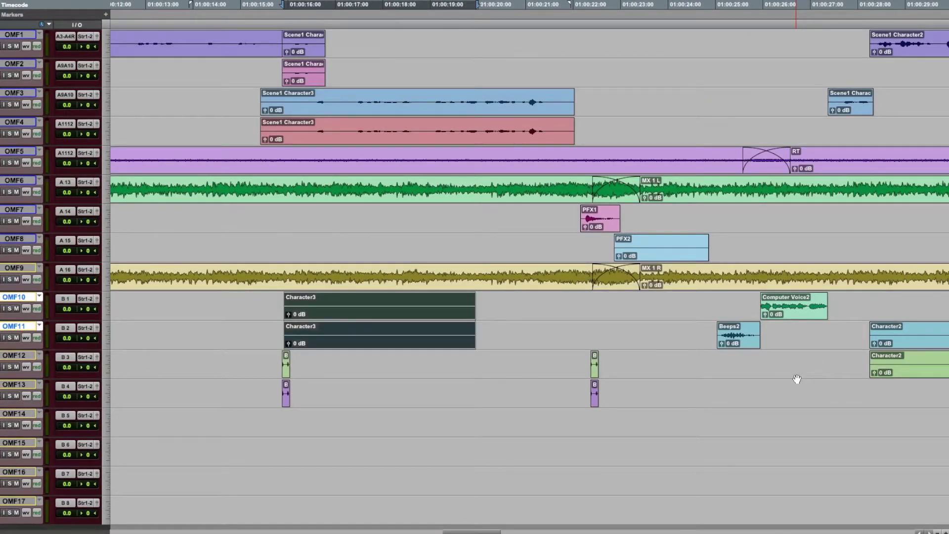
pyautogui.hotkey('ctrl', '[')
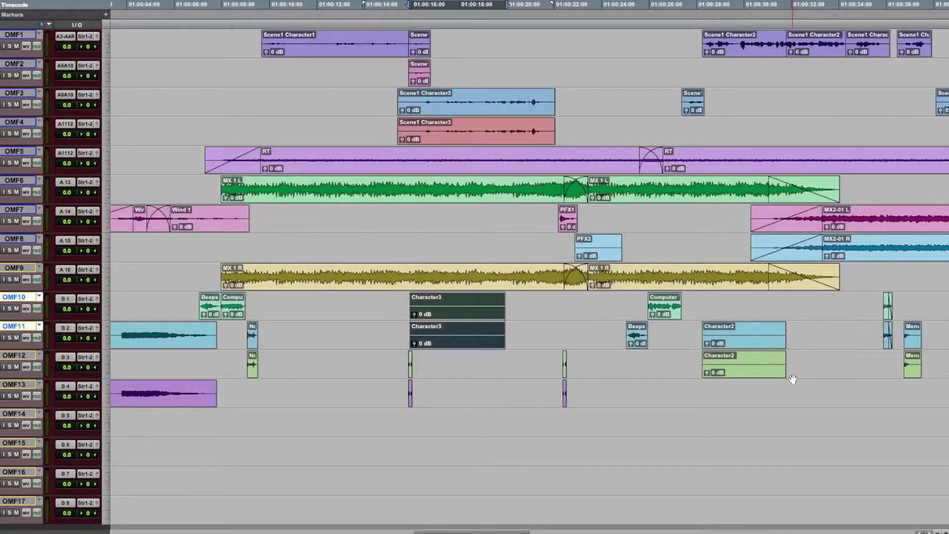
pyautogui.click(622, 335)
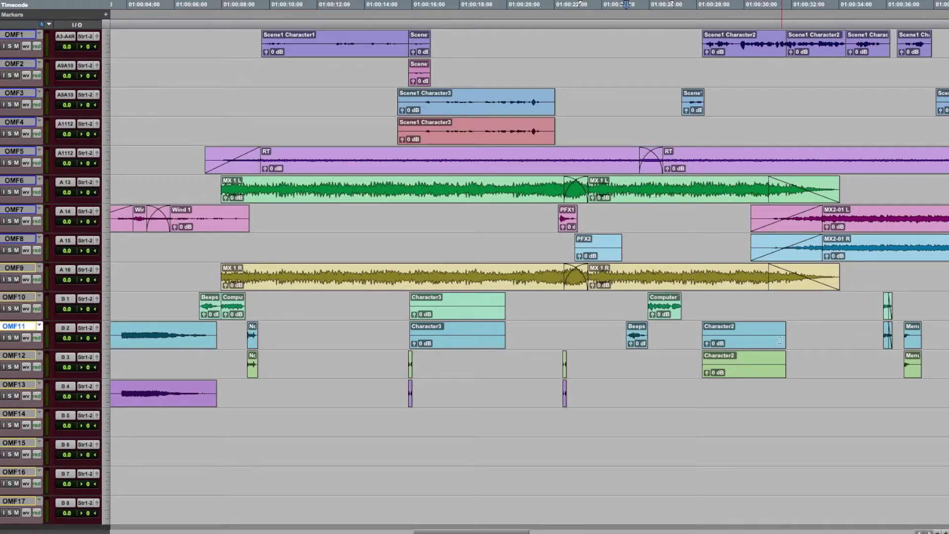
pyautogui.click(766, 349)
pyautogui.keyDown('shift'); pyautogui.click(763, 375); pyautogui.keyUp('shift')
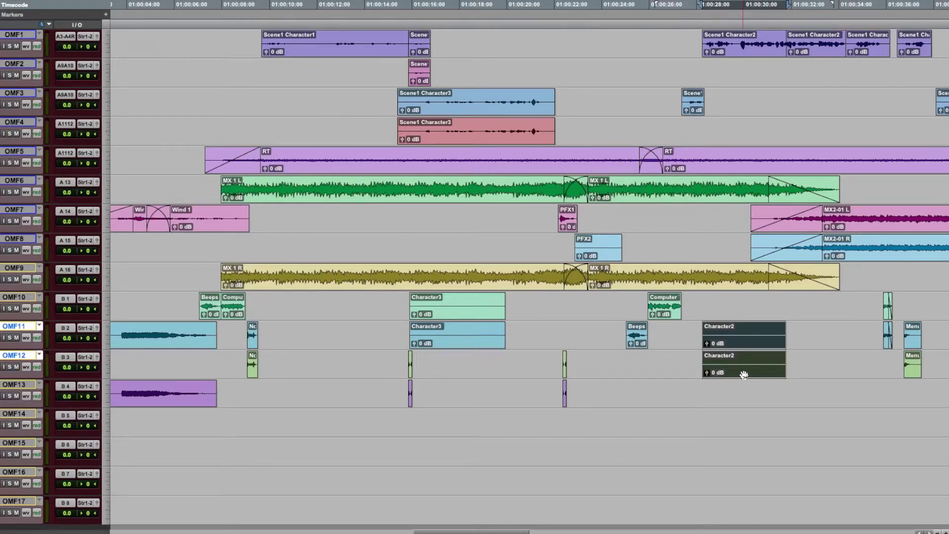
pyautogui.hotkey('alt', 'f')
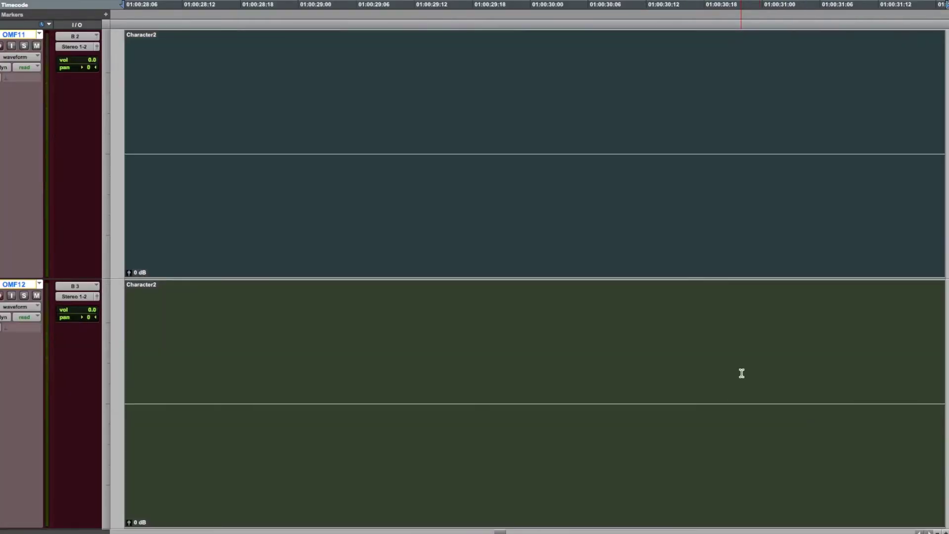
pyautogui.hotkey('alt', 'f')
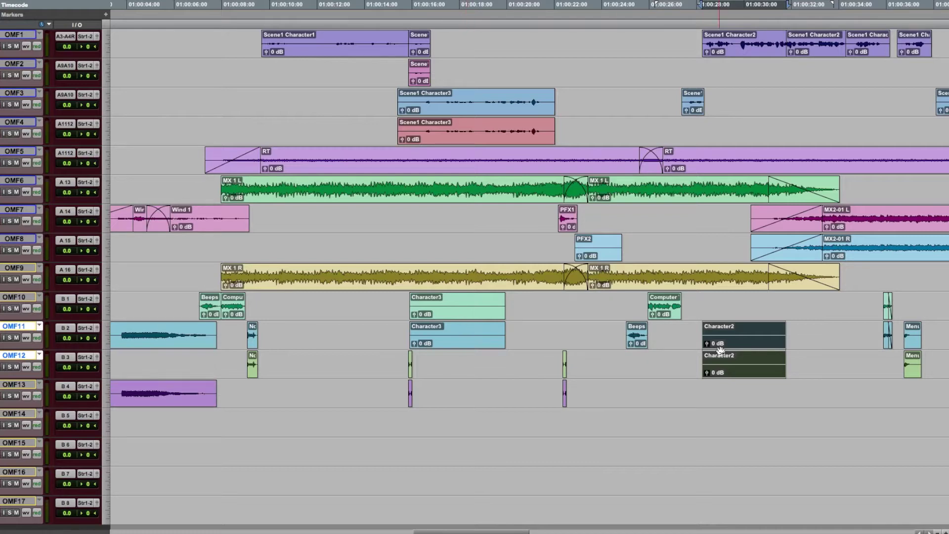
# Step: Look through the remaining OMF clips to the end of the timeline and place the cursor at the isolated last clip on OMF16
pyautogui.hscroll(10, 720, 350)
pyautogui.hscroll(6, 722, 359)
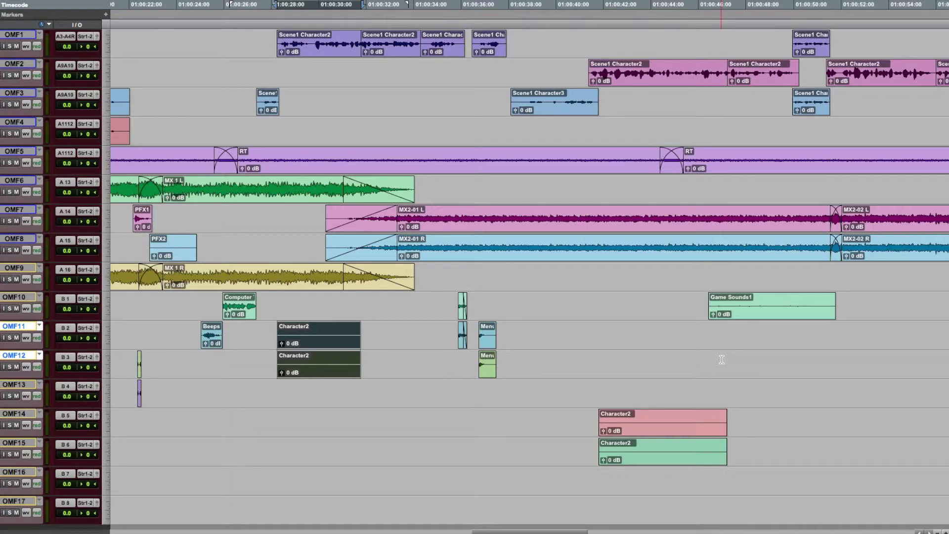
pyautogui.scroll(-5, 722, 359)
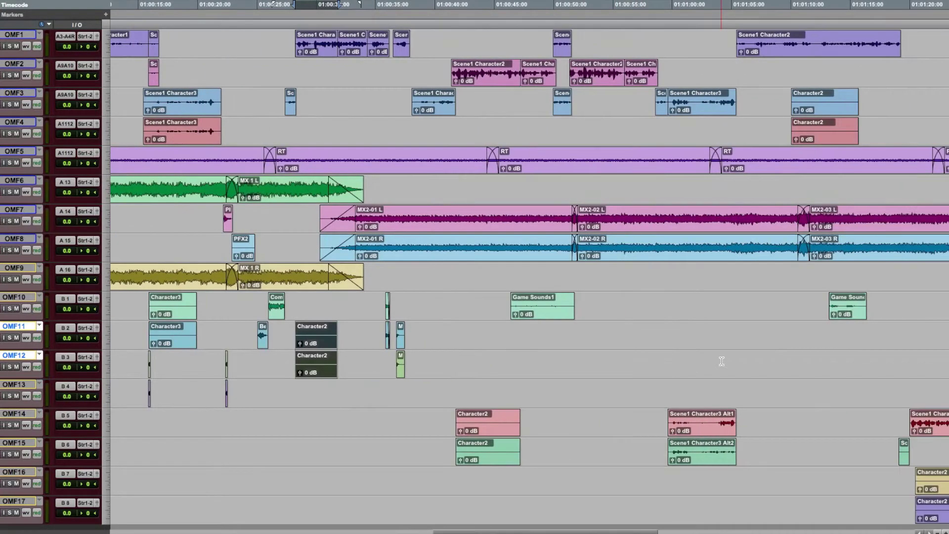
pyautogui.hscroll(7, 721, 362)
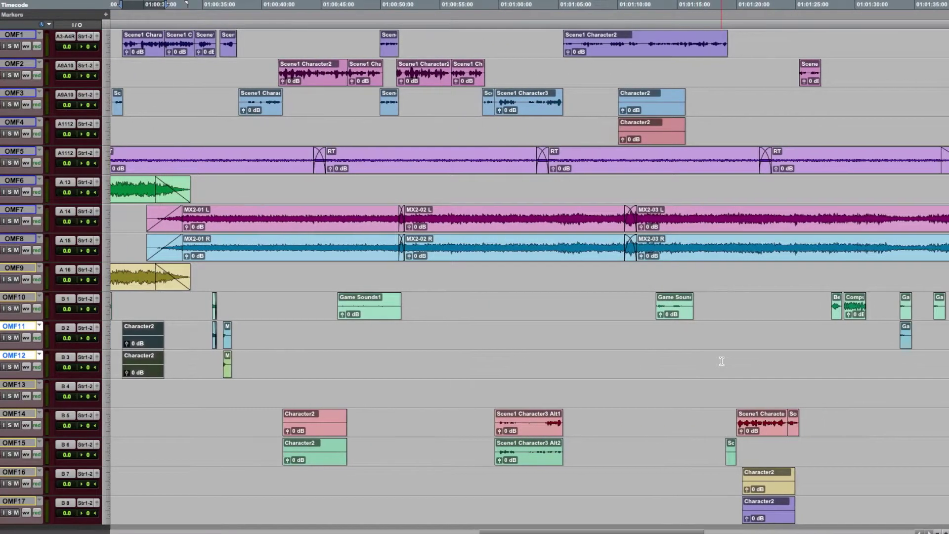
pyautogui.scroll(-3, 722, 362)
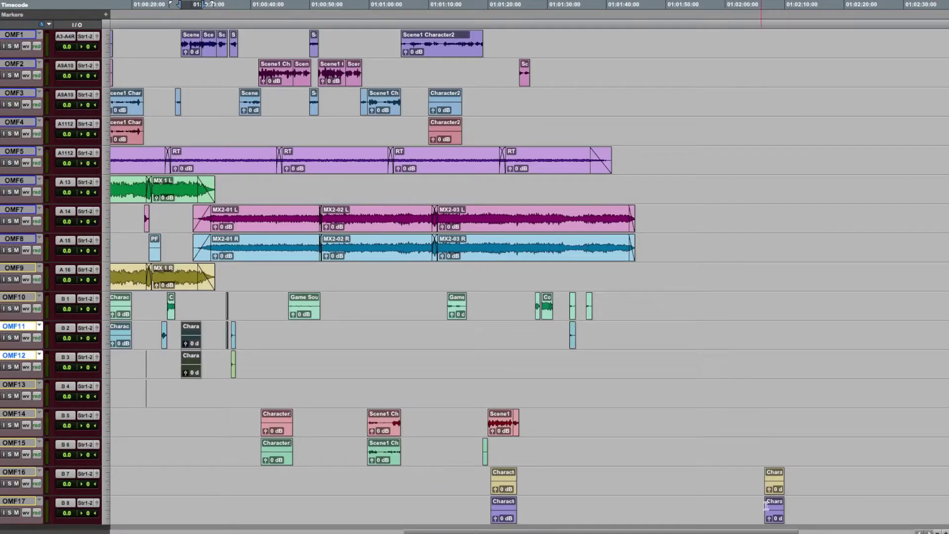
pyautogui.click(766, 488)
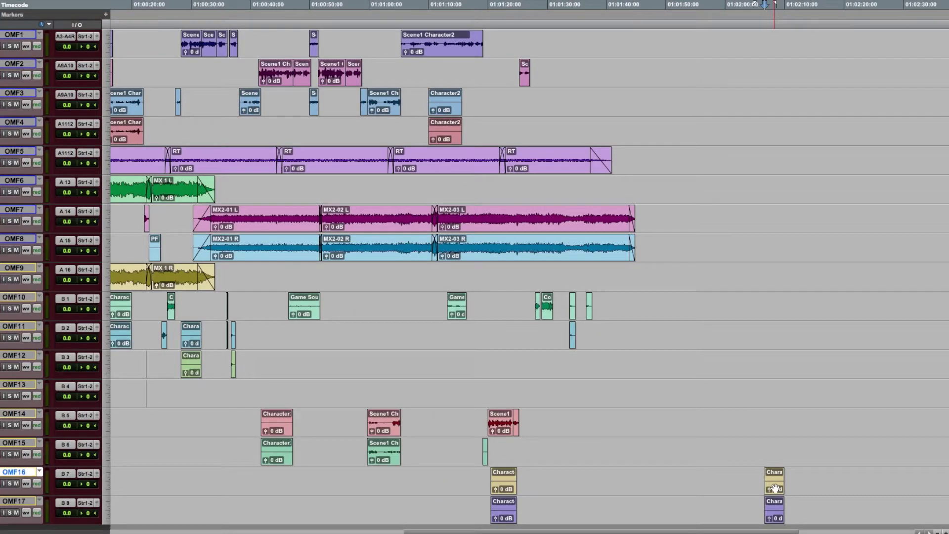
pyautogui.scroll(1, 774, 489)
pyautogui.scroll(1, 774, 489)
pyautogui.scroll(-3, 770, 490)
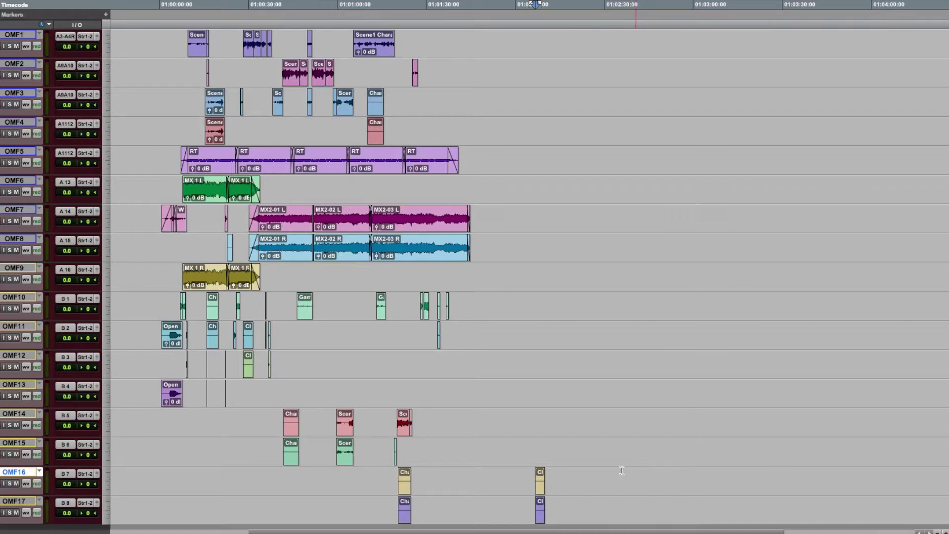
# Step: Select the Scene1 Character3 Alt1 and Alt2 clips on OMF14 and OMF15 and inspect them against the surrounding dialogue
pyautogui.click(331, 413)
pyautogui.hotkey('ctrl', ']')
pyautogui.hotkey('ctrl', ']')
pyautogui.hotkey('ctrl', ']')
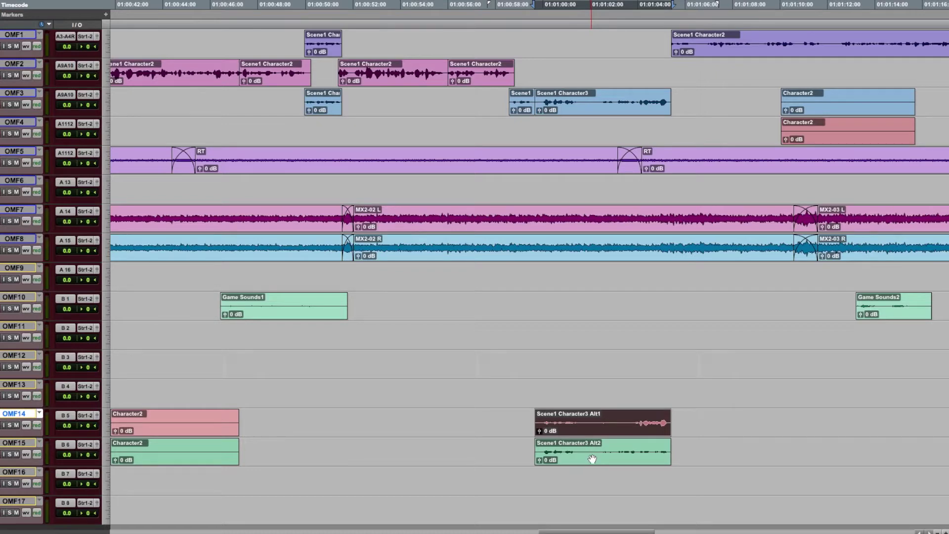
pyautogui.keyDown('shift'); pyautogui.click(592, 459); pyautogui.keyUp('shift')
pyautogui.hotkey('ctrl', '[')
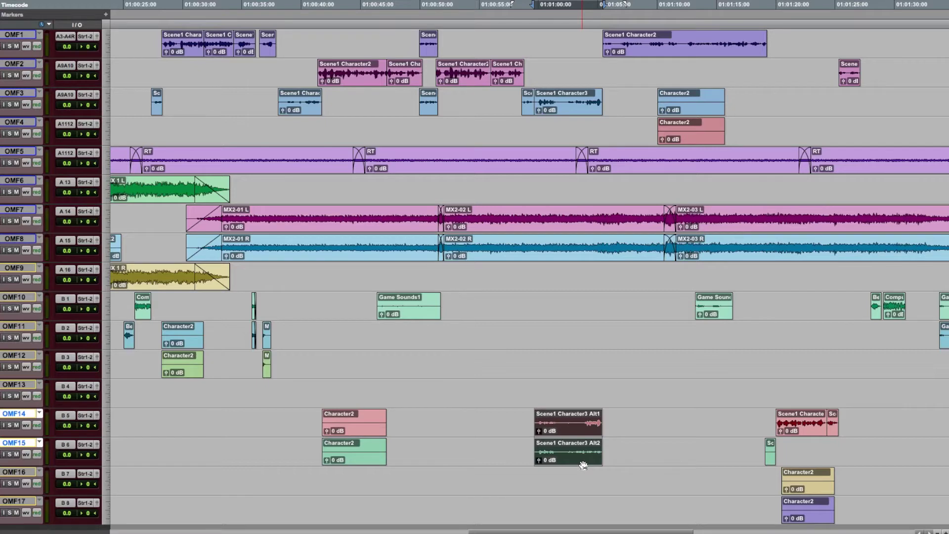
pyautogui.hscroll(2, 583, 463)
pyautogui.hscroll(4, 581, 463)
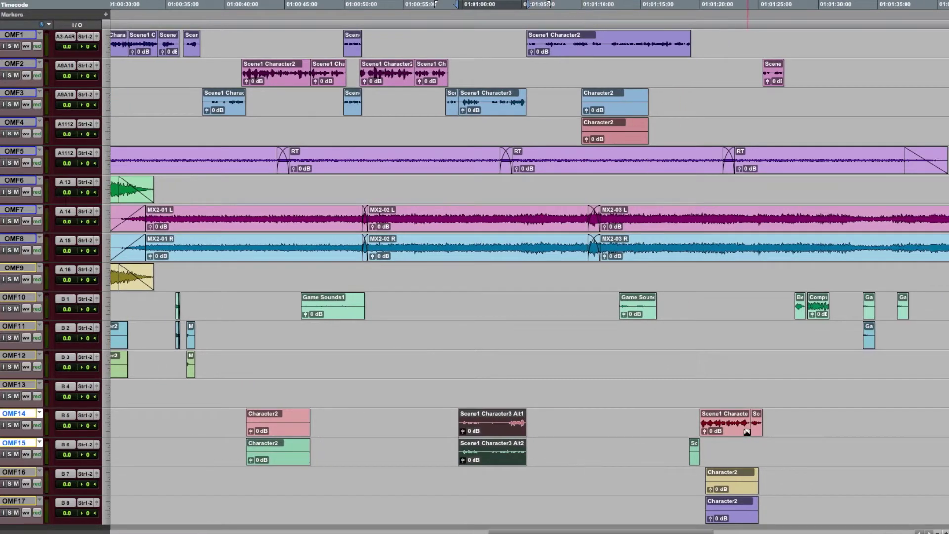
# Step: Place the cursor at the start of the Scene1 Character2 clip on OMF14 and inspect it against the other dialogue tracks
pyautogui.click(671, 415)
pyautogui.hotkey('ctrl', ']')
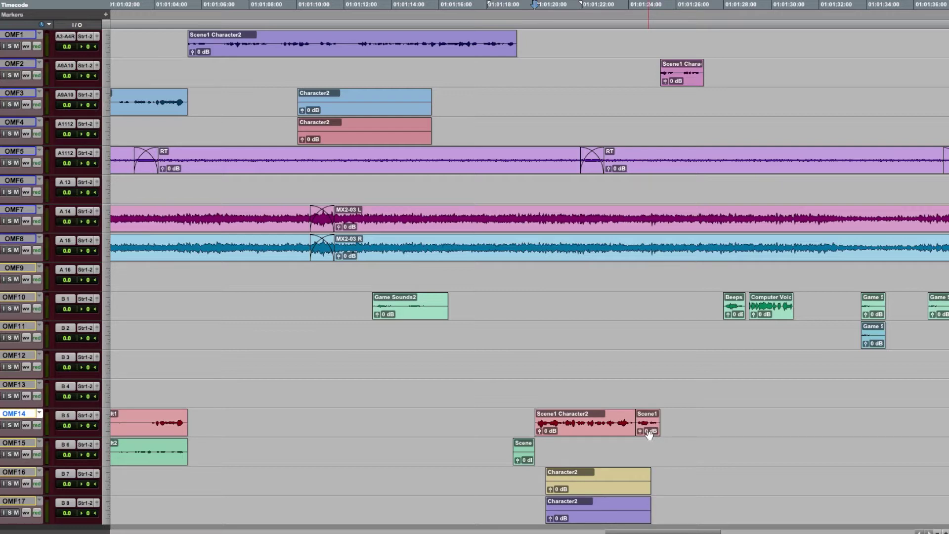
pyautogui.hotkey('ctrl', '[')
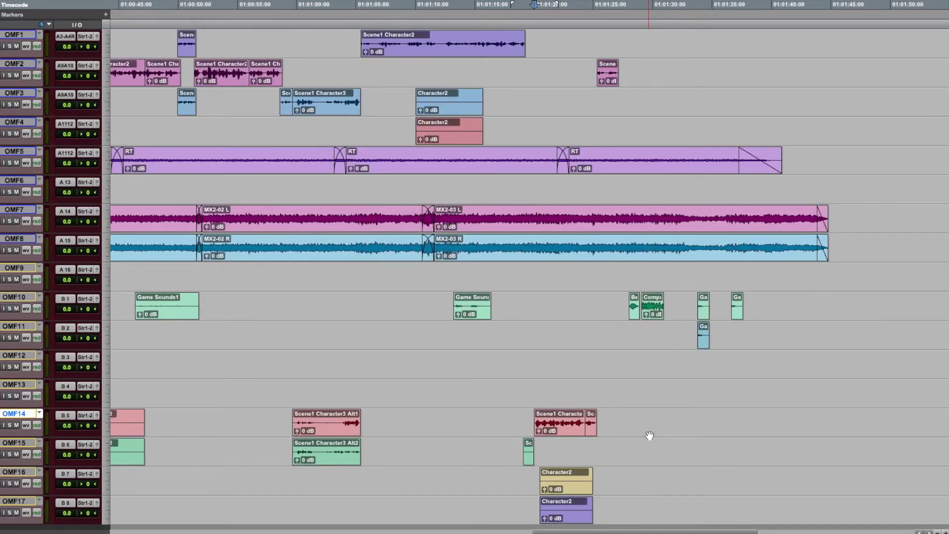
pyautogui.hotkey('ctrl', '[')
pyautogui.hotkey('ctrl', '[')
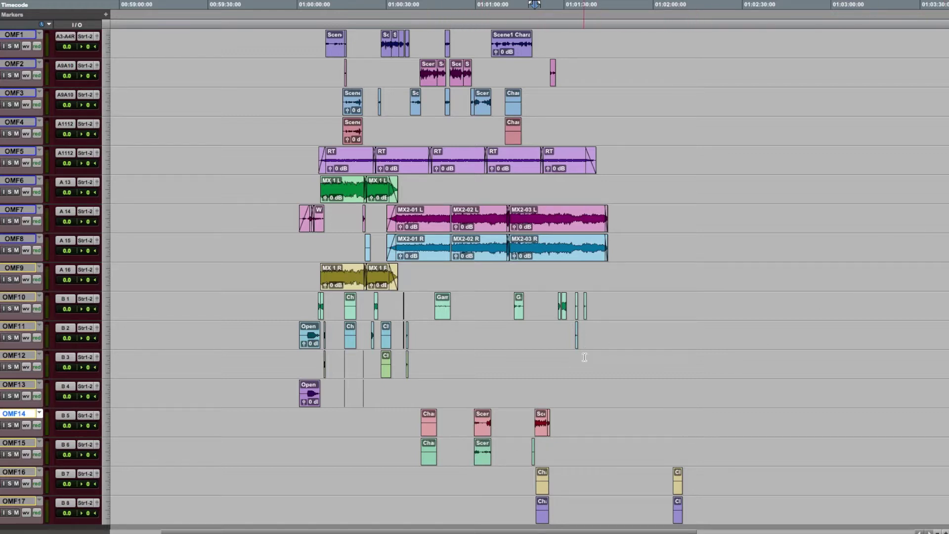
# Step: Select the MX2-01 L clip on OMF7 and examine the crossfades between the MX2-01 and MX2-02 music clips up close
pyautogui.click(428, 226)
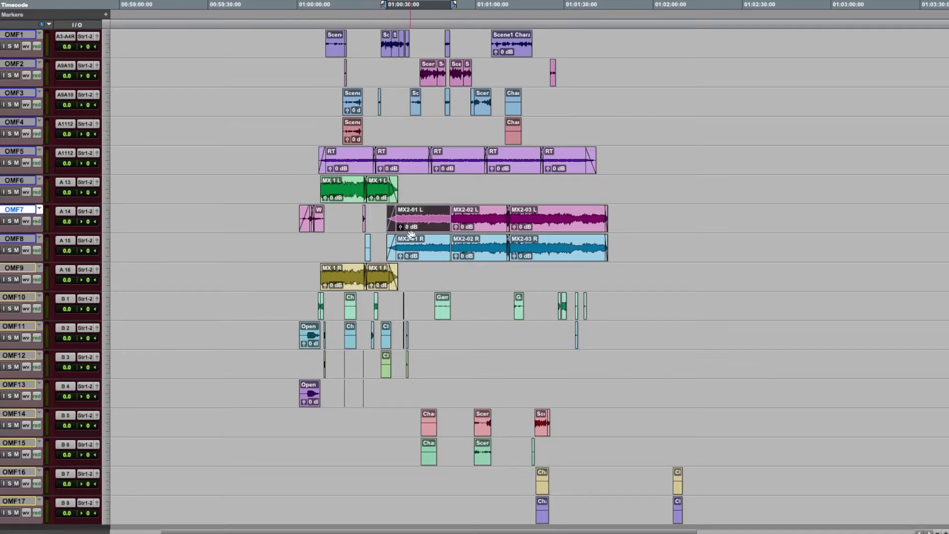
pyautogui.click(437, 217)
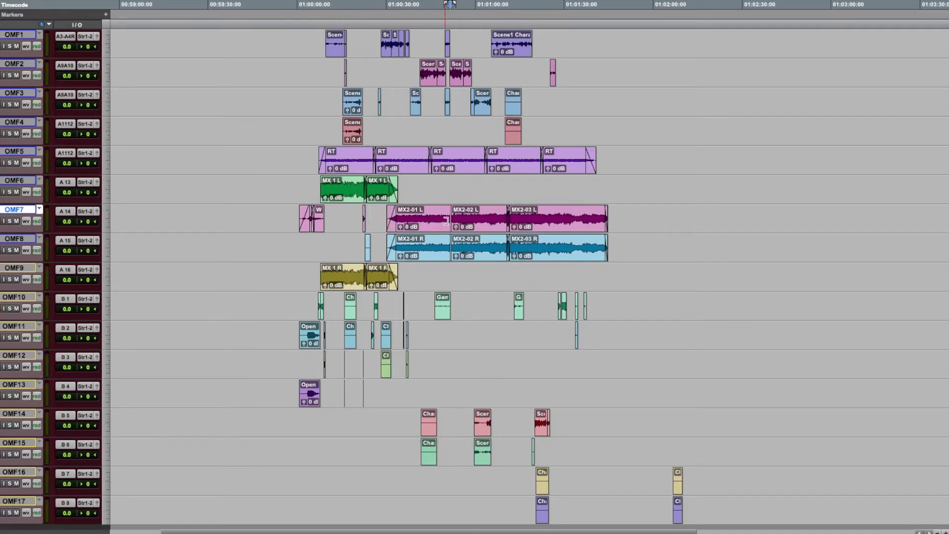
pyautogui.hotkey('ctrl', ']')
pyautogui.hotkey('ctrl', ']')
pyautogui.hotkey('ctrl', ']')
pyautogui.hotkey('ctrl', ']')
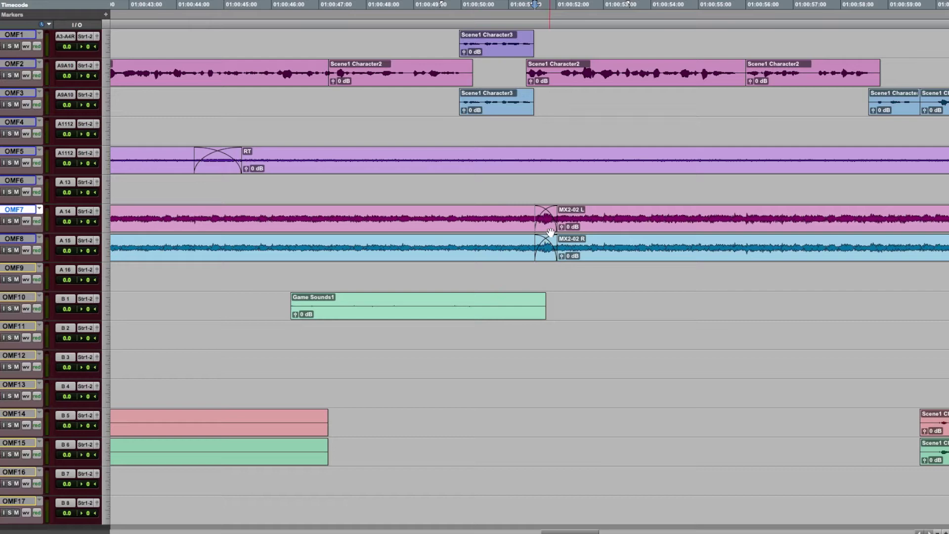
# Step: Try deleting the MX2-01 to MX2-02 crossfades on OMF7 and OMF8 and healing the split into continuous music clips
pyautogui.click(549, 228)
pyautogui.keyDown('shift'); pyautogui.click(545, 256); pyautogui.keyUp('shift')
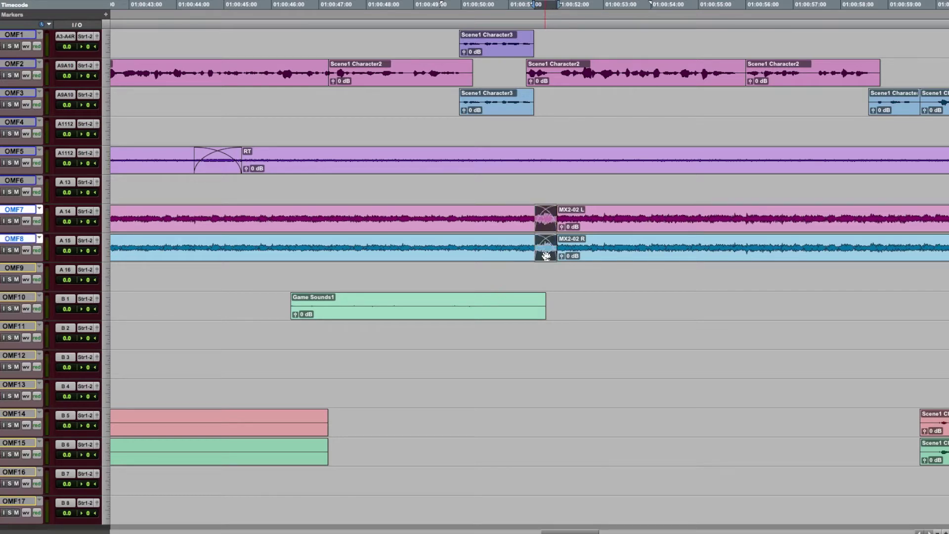
pyautogui.press('Delete')
pyautogui.moveTo(528, 218); pyautogui.dragTo(575, 257)
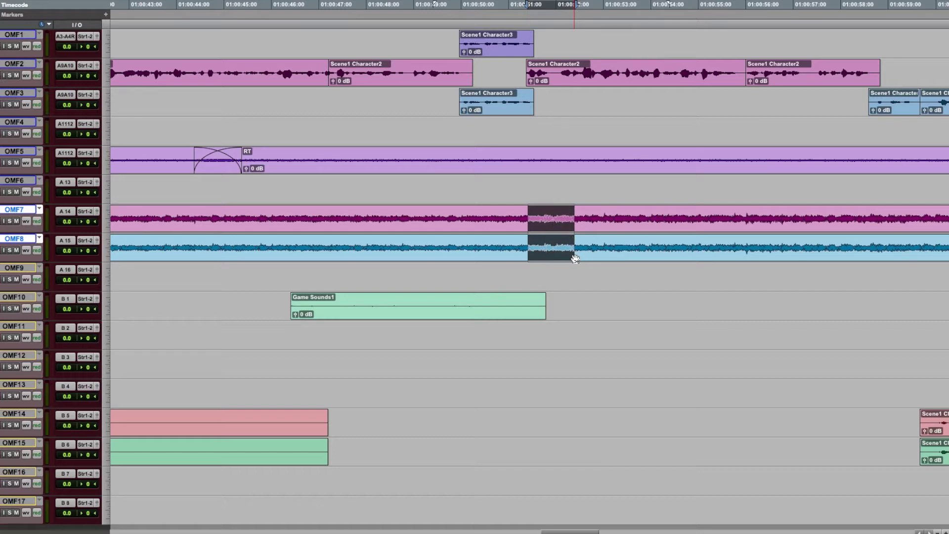
pyautogui.hotkey('ctrl', '[')
pyautogui.hotkey('ctrl', '[')
pyautogui.click(577, 252)
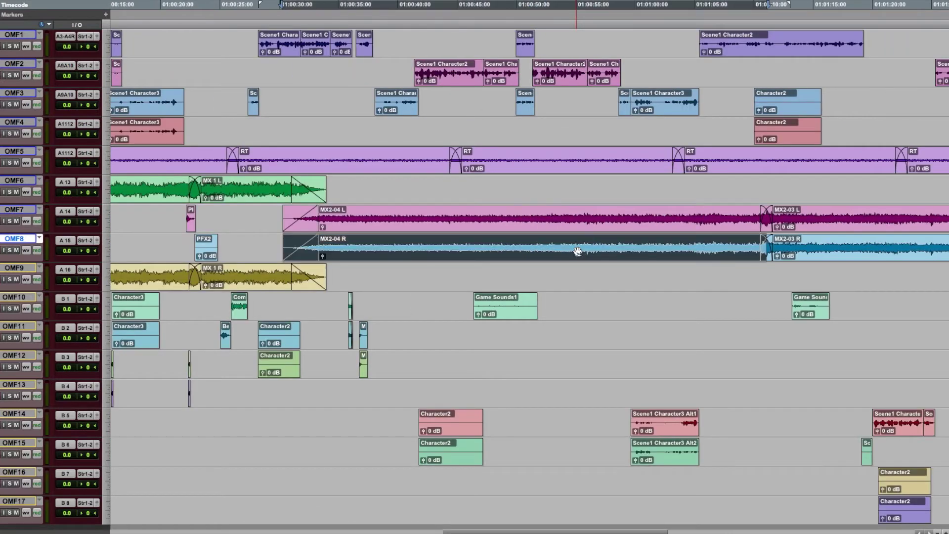
# Step: Undo the music clip healing and the crossfade deletion on OMF7 and OMF8
pyautogui.click(539, 232)
pyautogui.press('b')
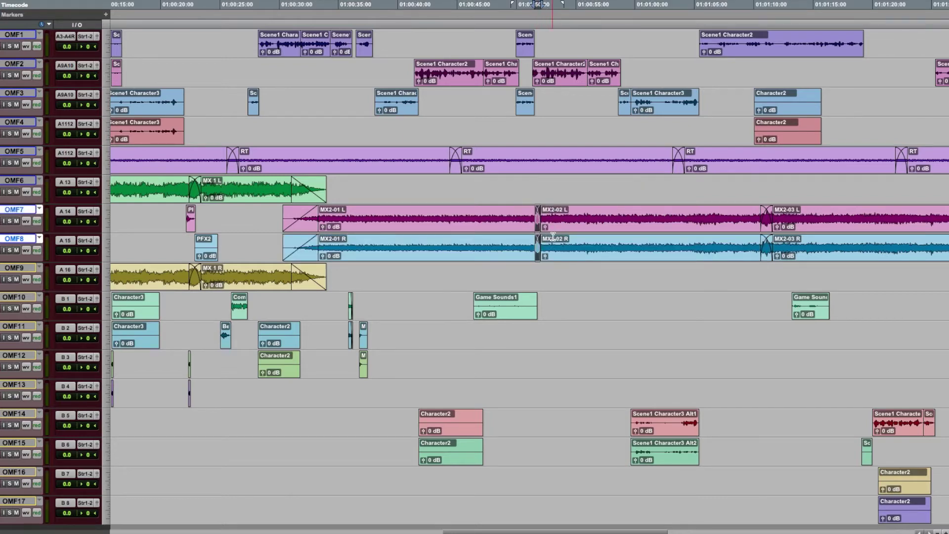
pyautogui.press('t')
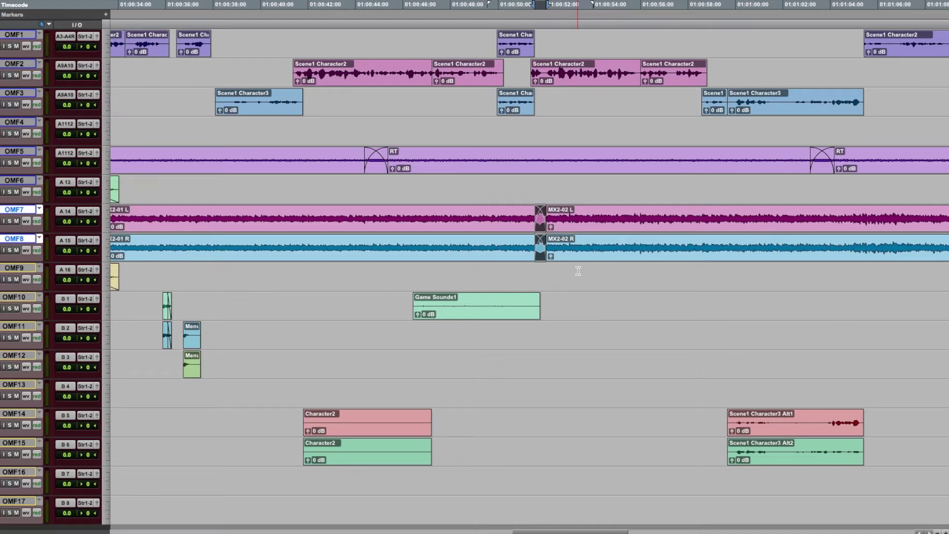
# Step: Switch to the organised session and inspect the MX2 clips on the MX2L and MX2R tracks
pyautogui.hotkey('ctrl', '[')
pyautogui.hotkey('ctrl', '[')
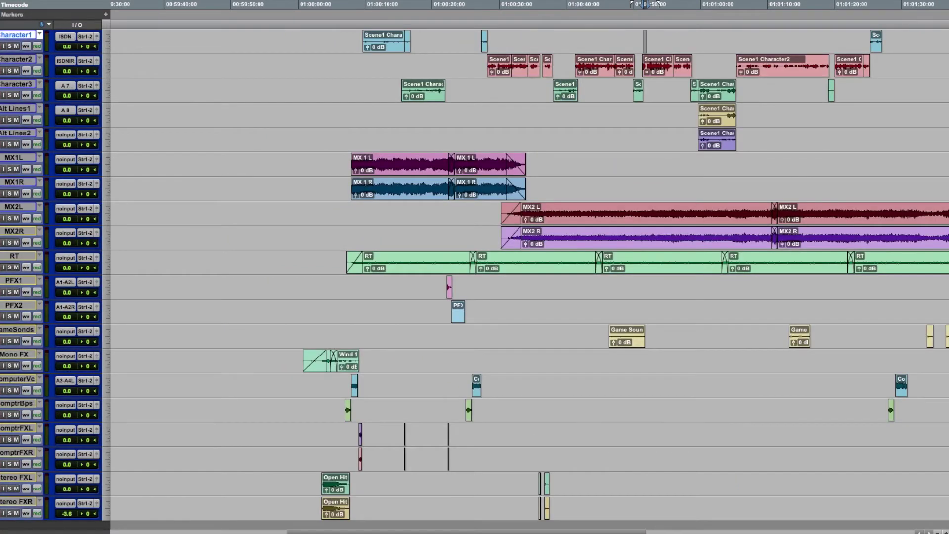
pyautogui.hscroll(5, 695, 250)
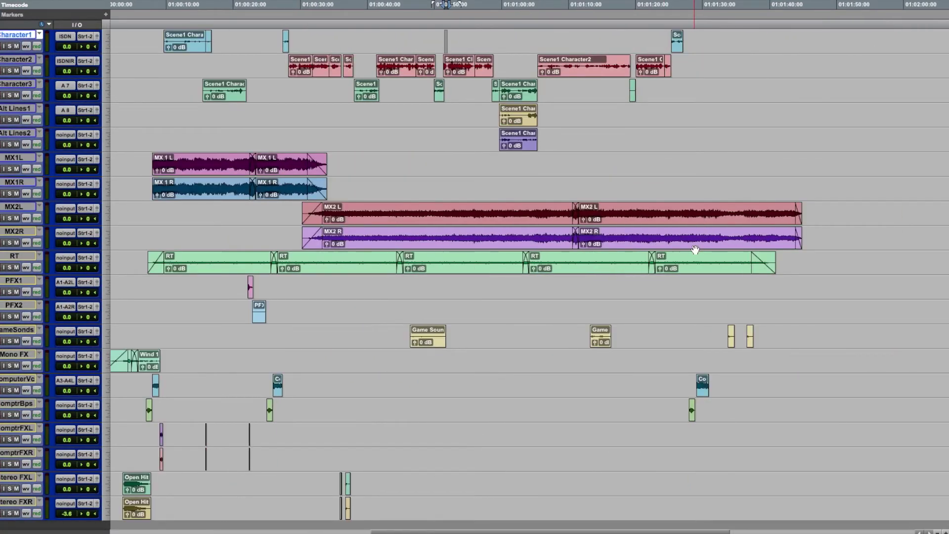
pyautogui.hscroll(-2, 692, 249)
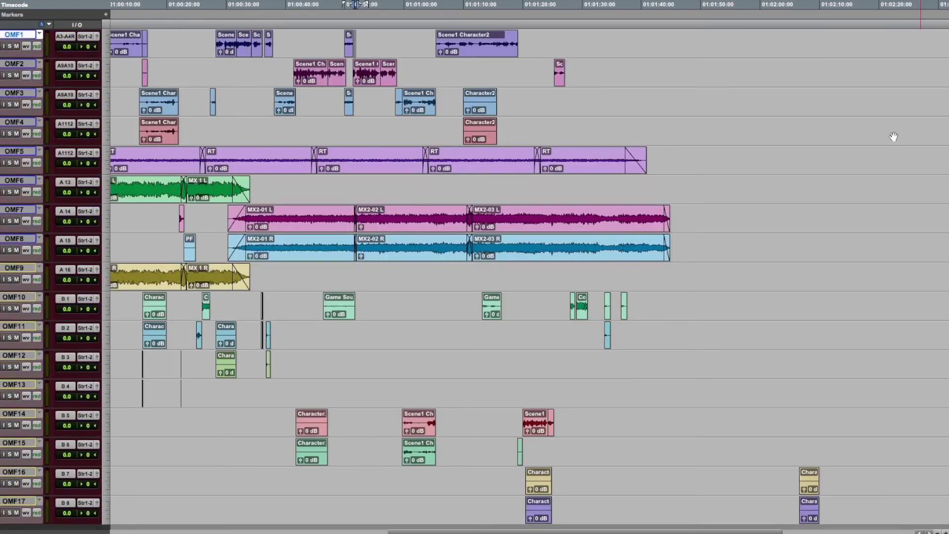
# Step: Review the full layout of the raw OMF tracks and deselect the OMF1 track
pyautogui.hscroll(-10, 796, 225)
pyautogui.hscroll(3, 797, 226)
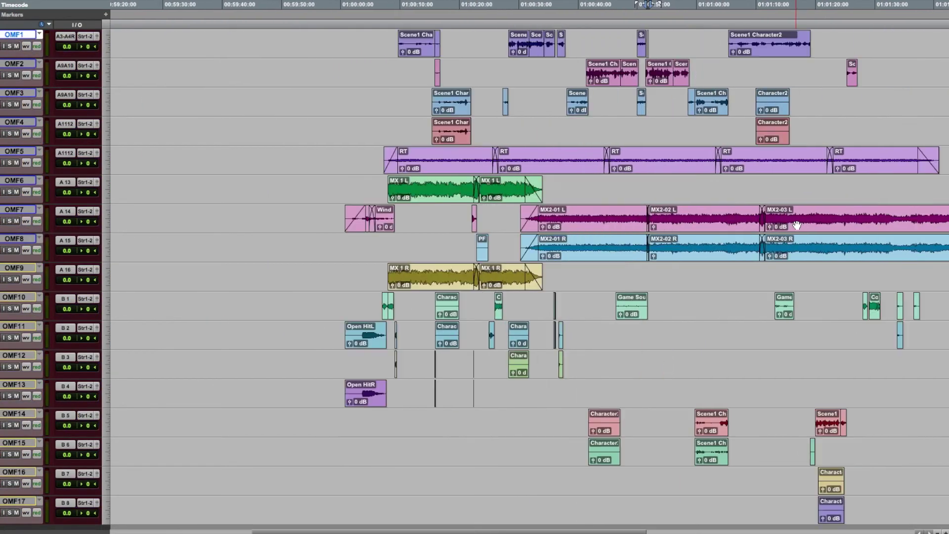
pyautogui.hscroll(5, 797, 225)
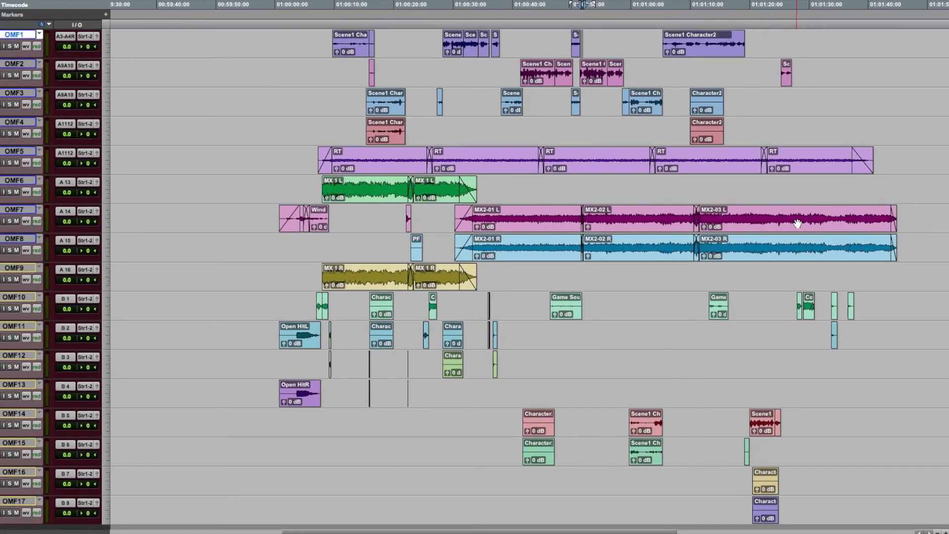
pyautogui.hscroll(6, 797, 223)
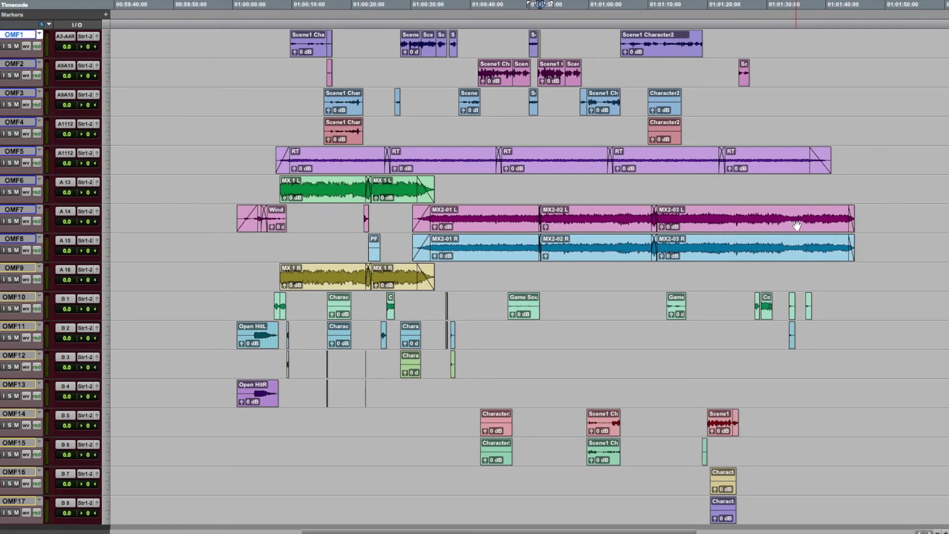
pyautogui.click(12, 35)
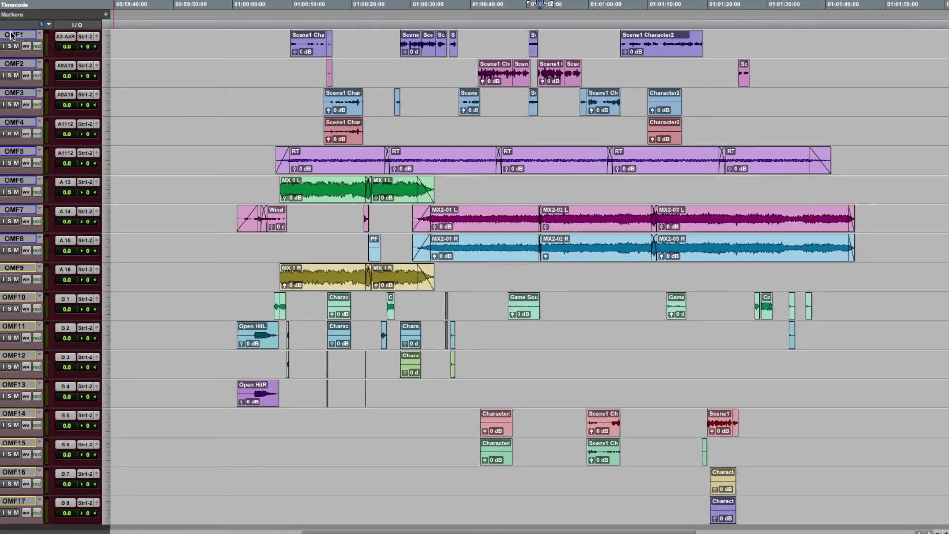